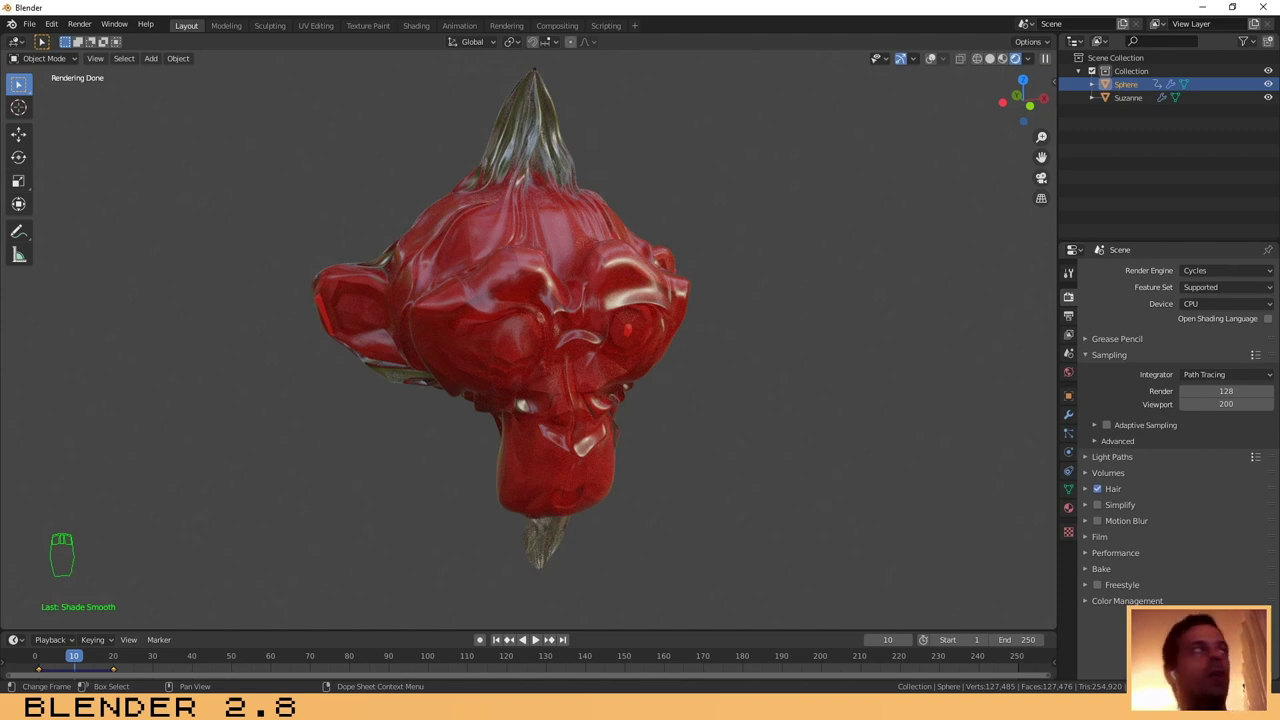
# Start a new General file, discarding the changes in the current scene.
pyautogui.click(27, 25)
pyautogui.moveTo(42, 41)
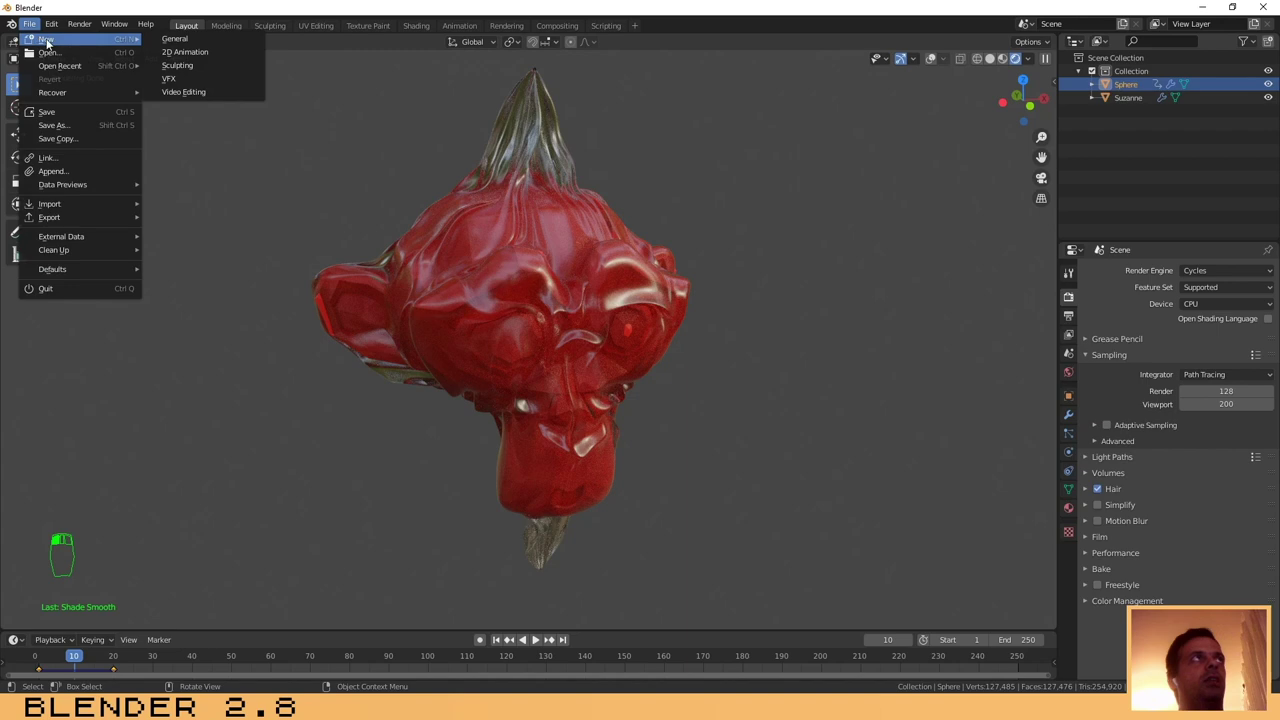
pyautogui.click(223, 41)
pyautogui.click(672, 379)
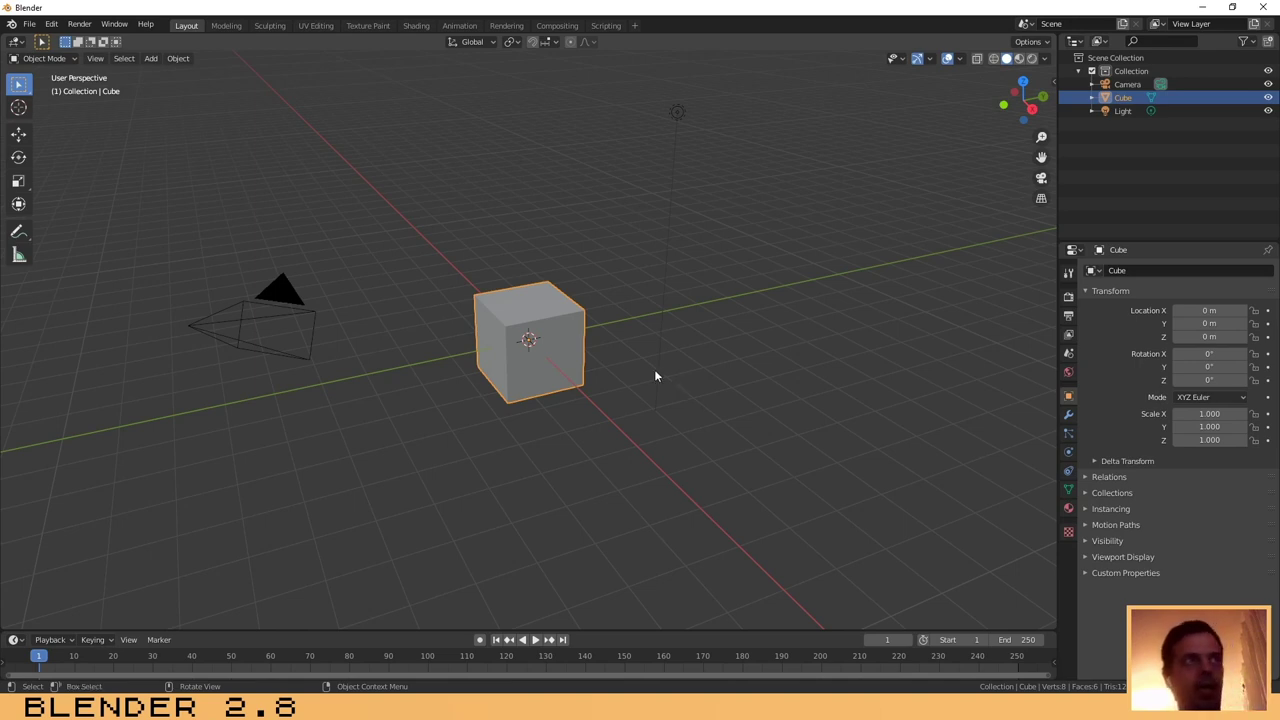
# Deselect the cube and start the Screencast Keys display in the viewport.
pyautogui.click(201, 455)
pyautogui.press('n')
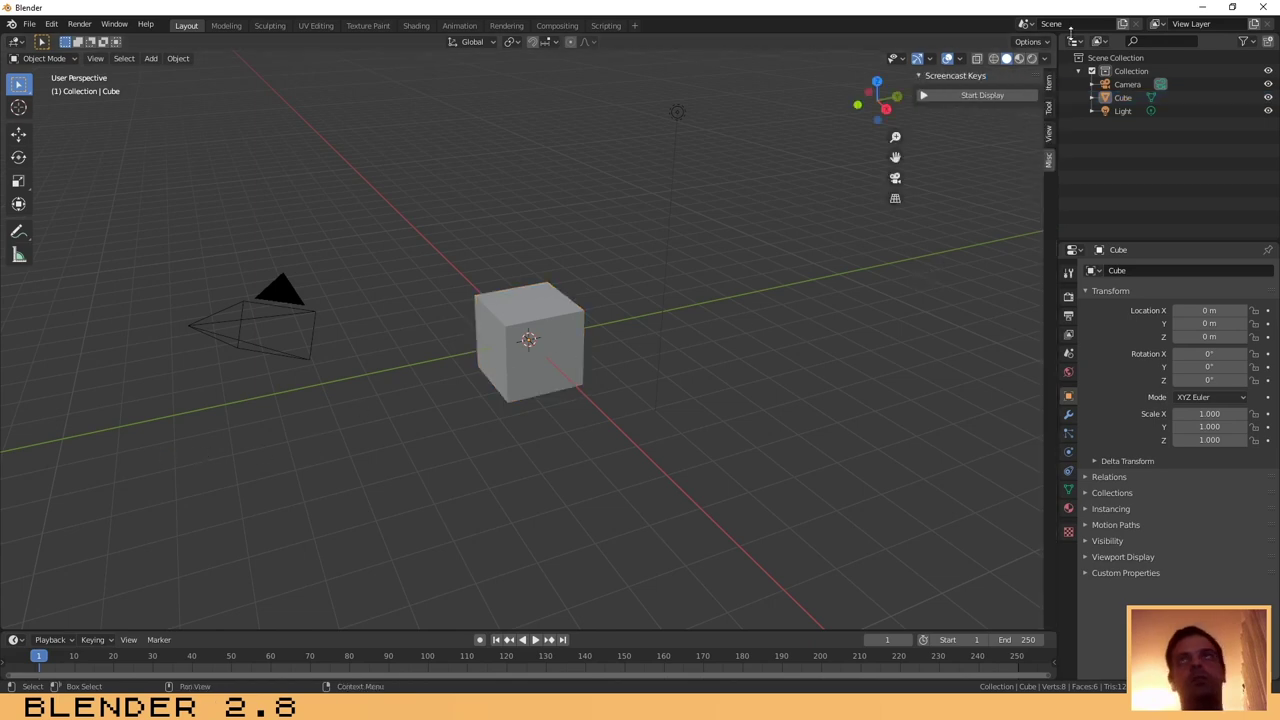
pyautogui.click(972, 96)
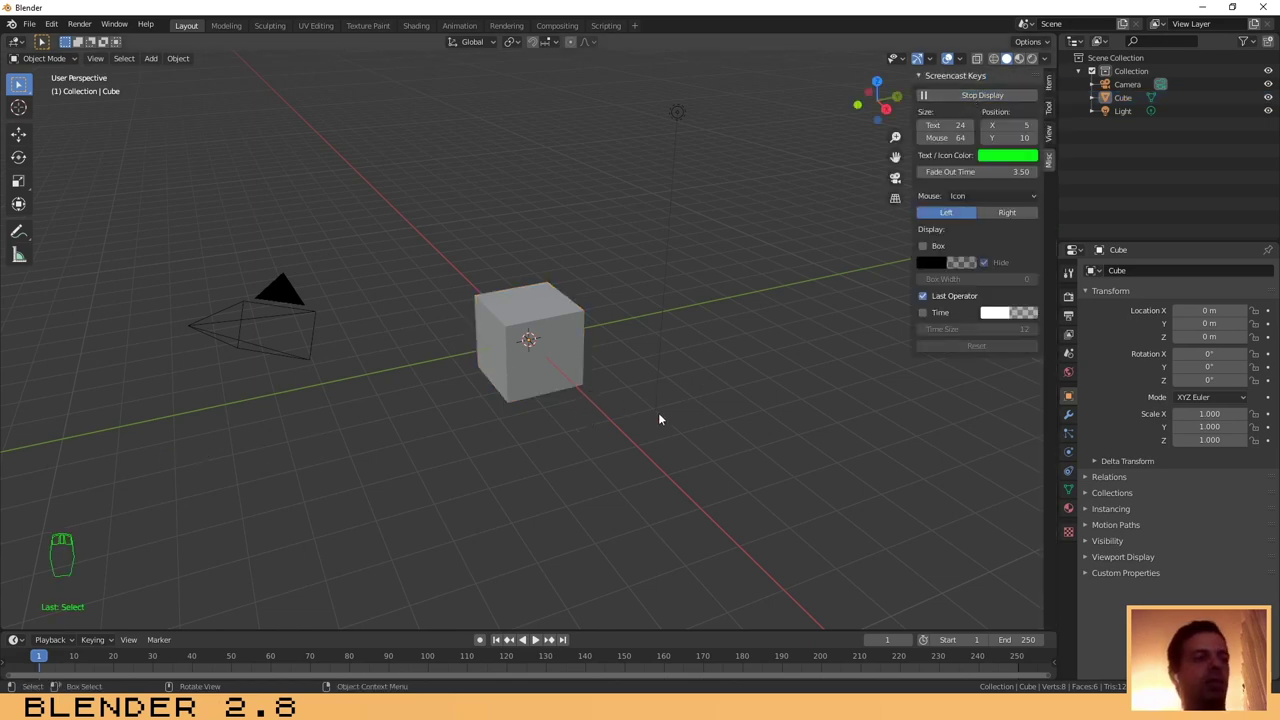
pyautogui.press('n')
pyautogui.click(162, 532)
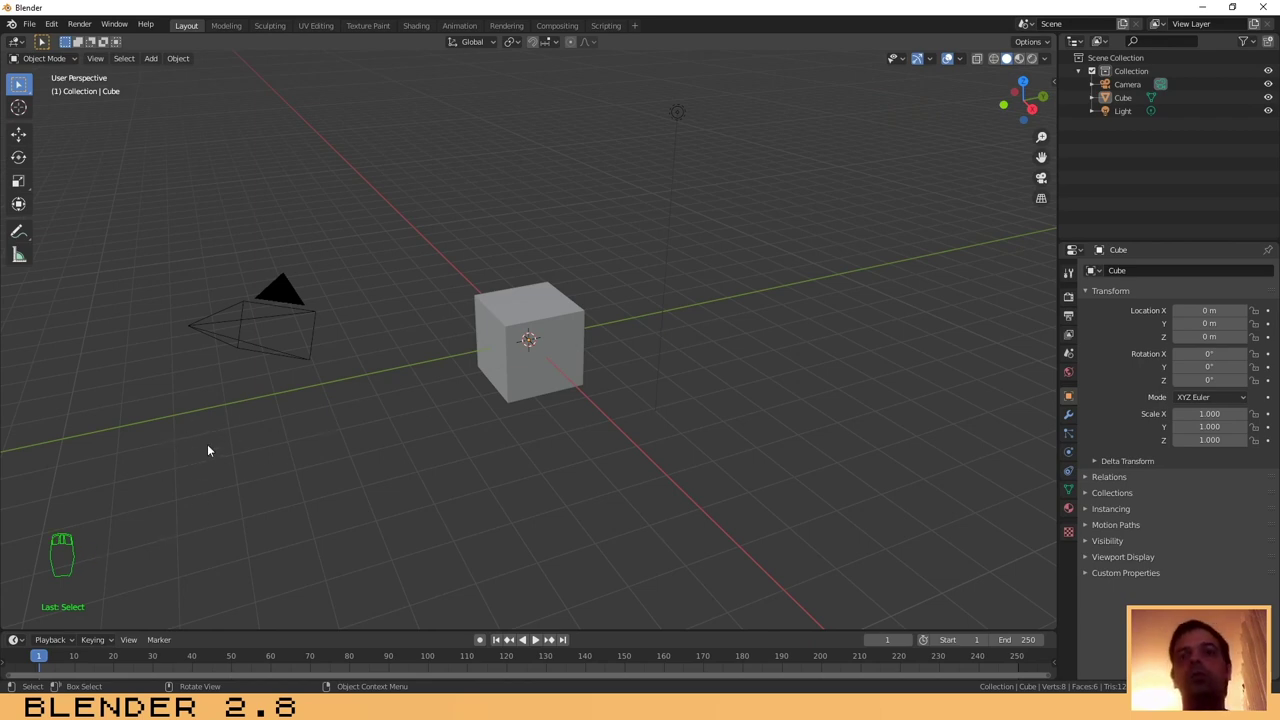
# Delete the default camera, cube and light from the scene.
pyautogui.click(117, 320)
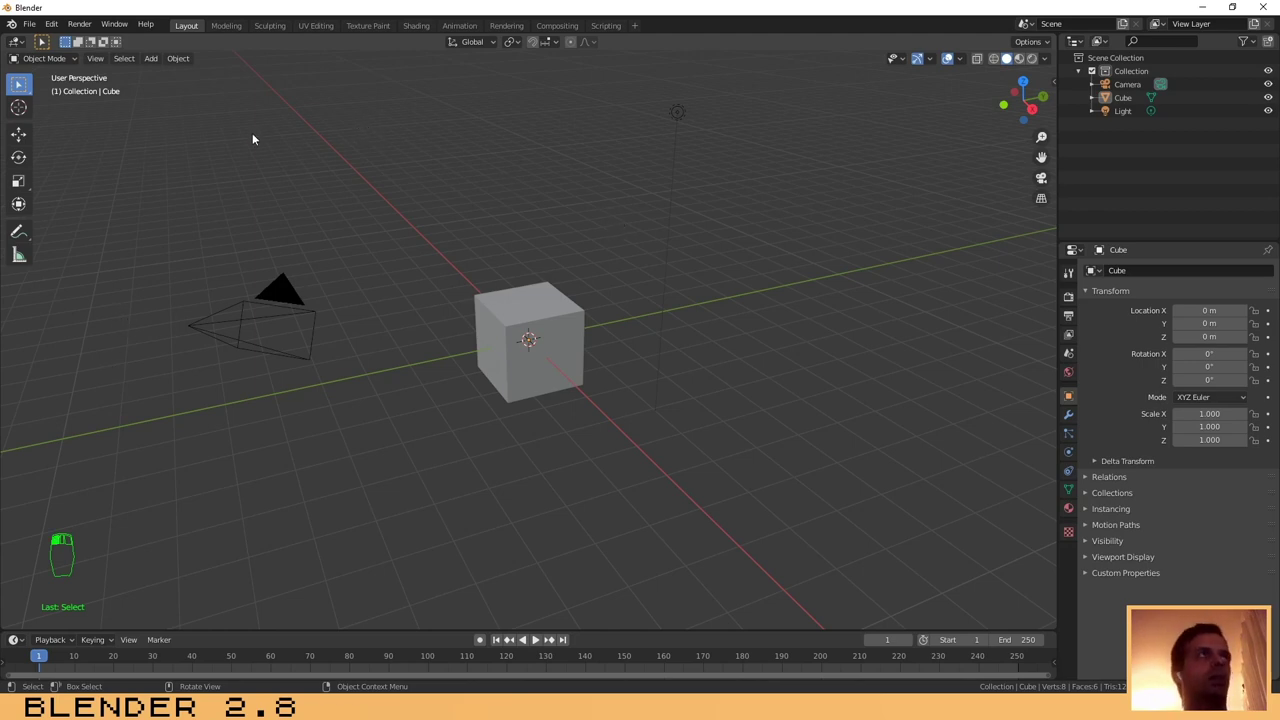
pyautogui.moveTo(182, 86); pyautogui.dragTo(882, 482)
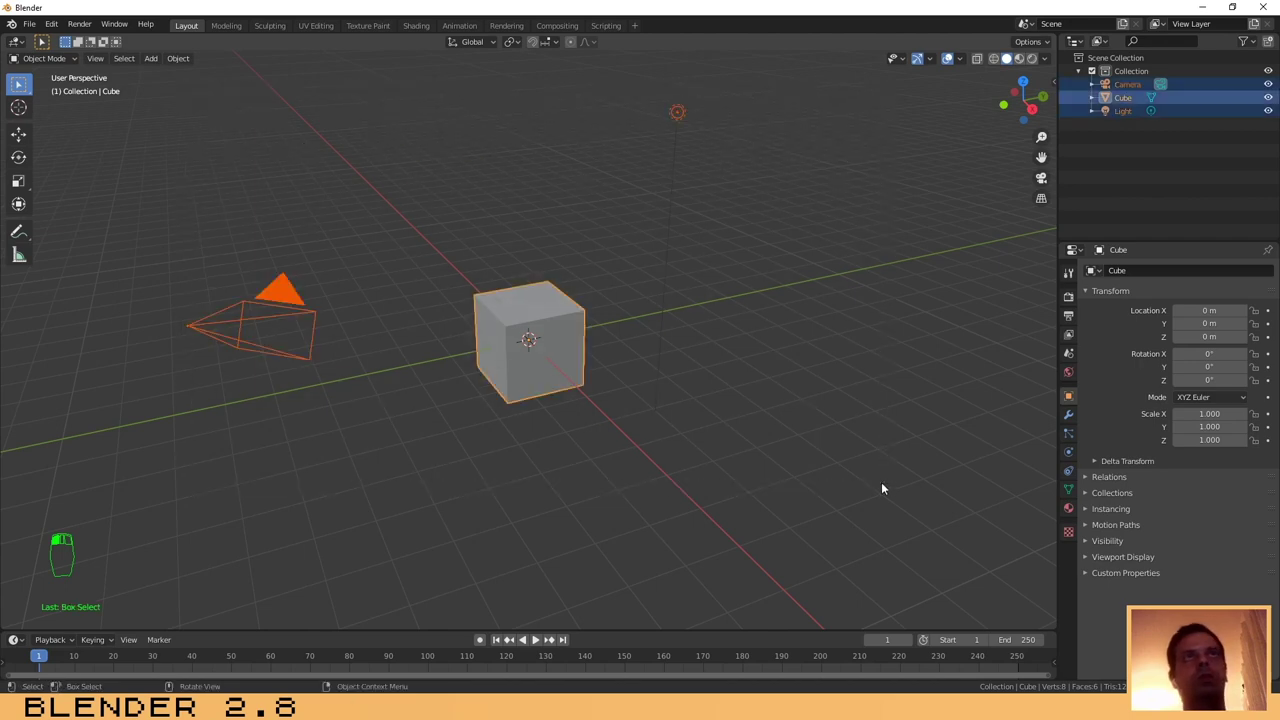
pyautogui.press('Delete')
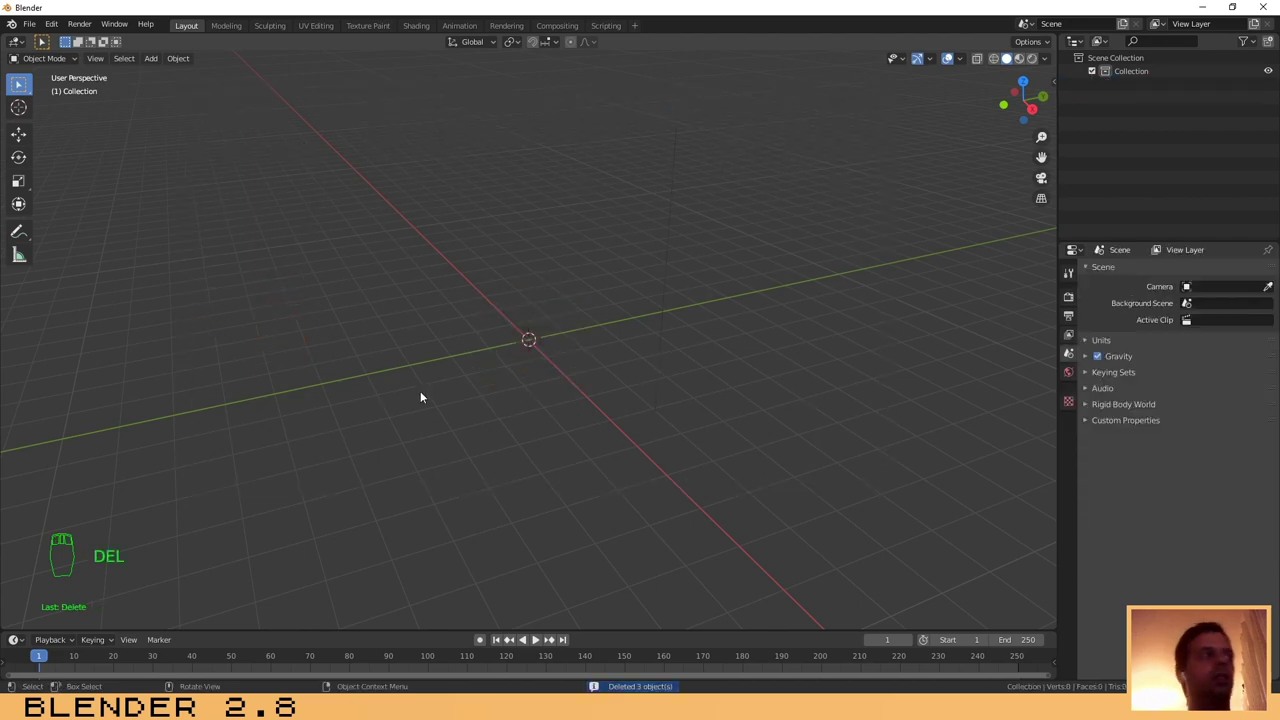
# Snap the selection to the 3D cursor and add a Monkey mesh at the world origin.
pyautogui.hotkey('shift', 's')
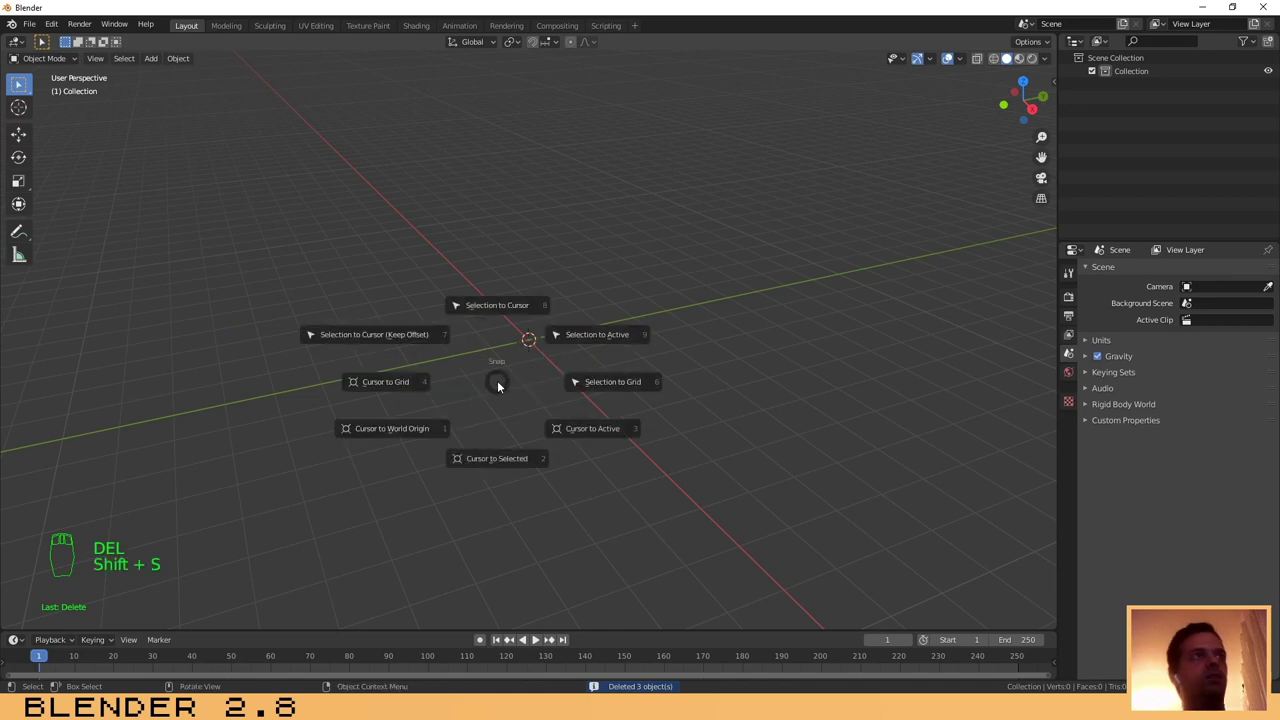
pyautogui.click(368, 269)
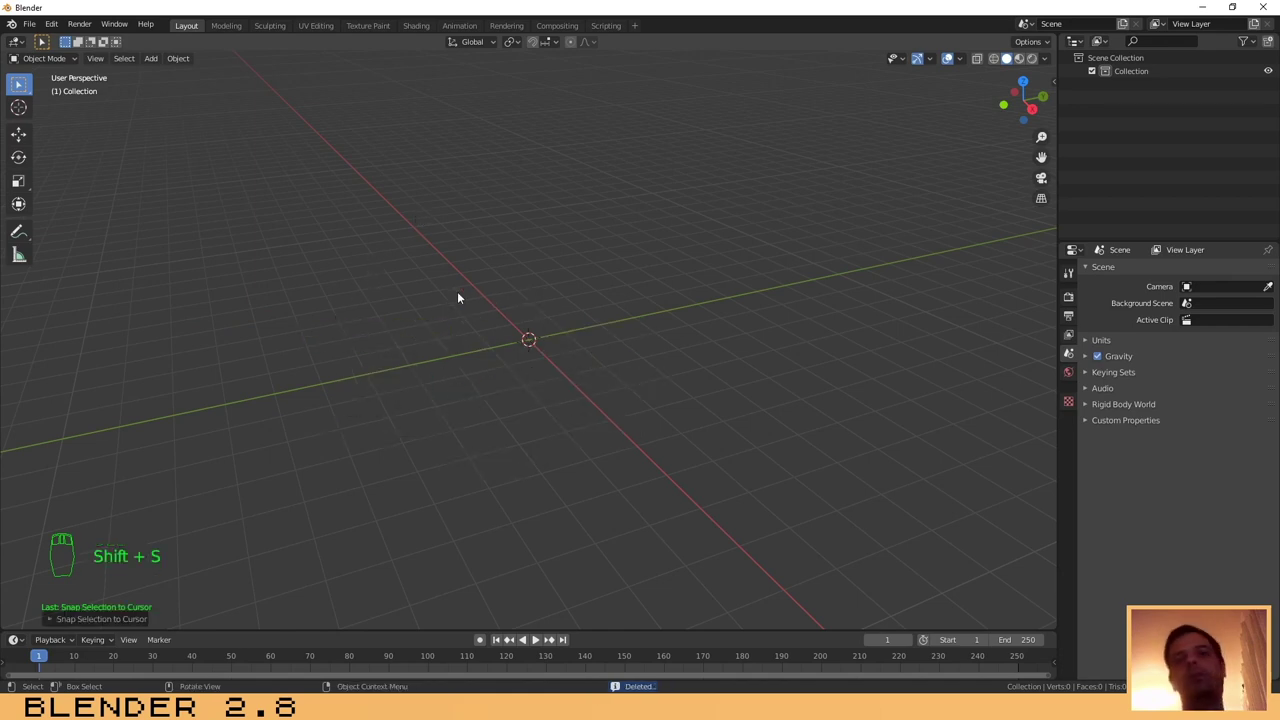
pyautogui.press('shift')
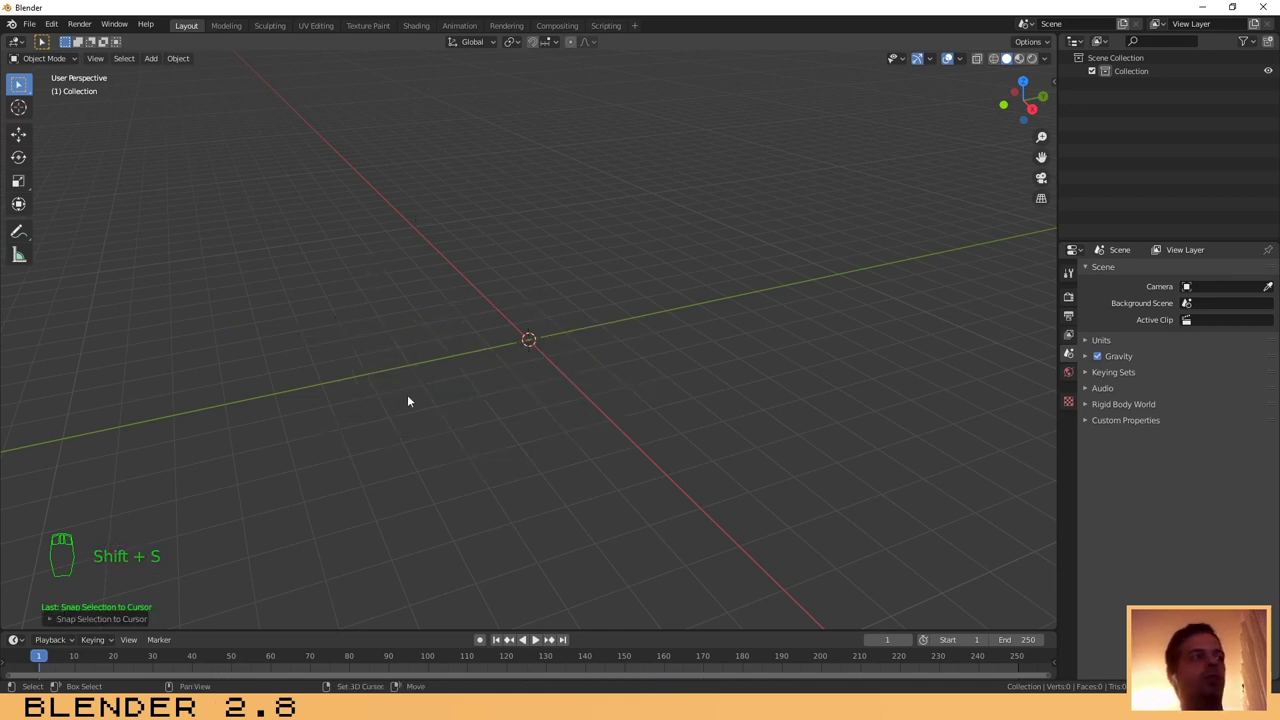
pyautogui.hotkey('shift', 'a')
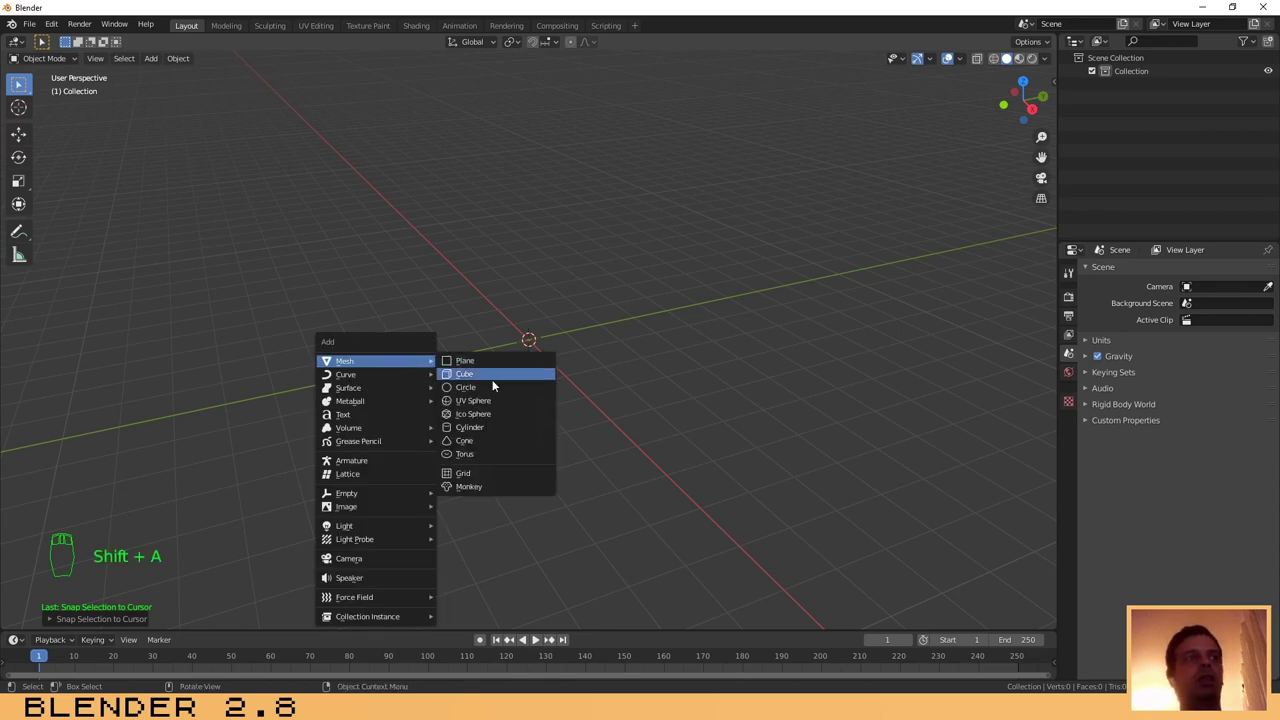
pyautogui.click(466, 489)
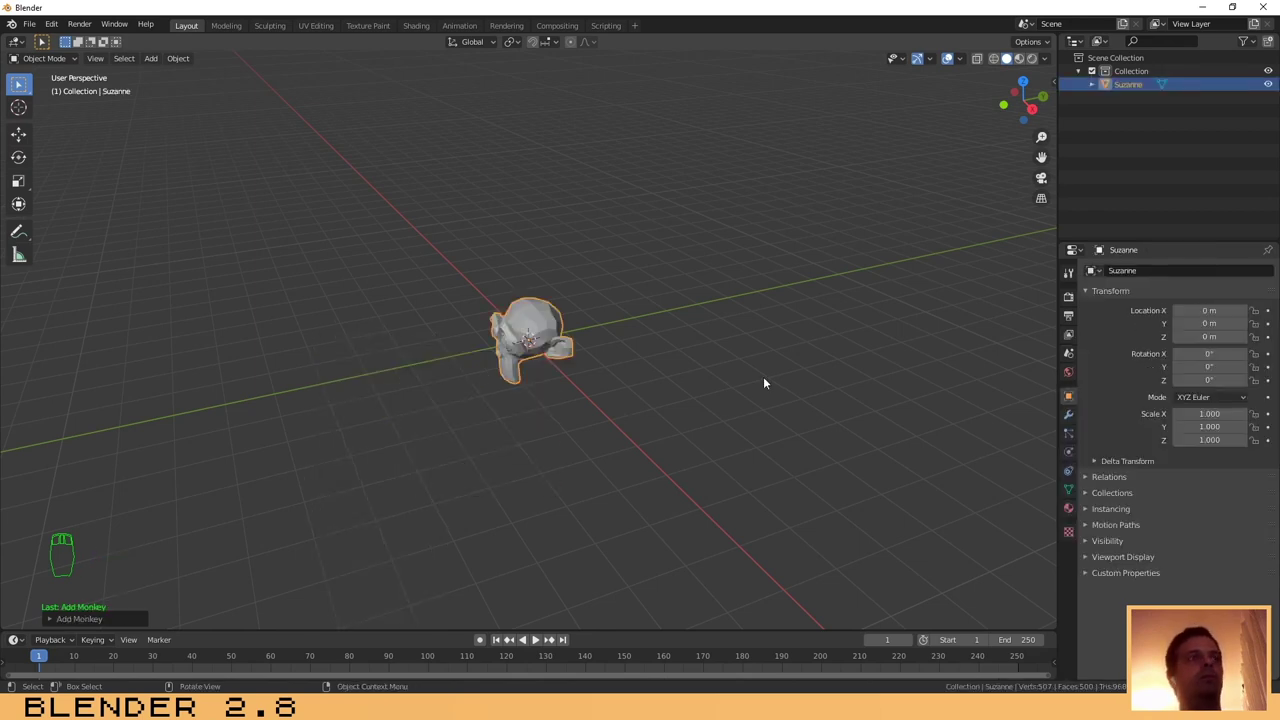
# Enable Collision physics on the monkey head.
pyautogui.moveTo(531, 396); pyautogui.dragTo(755, 357, button='middle')
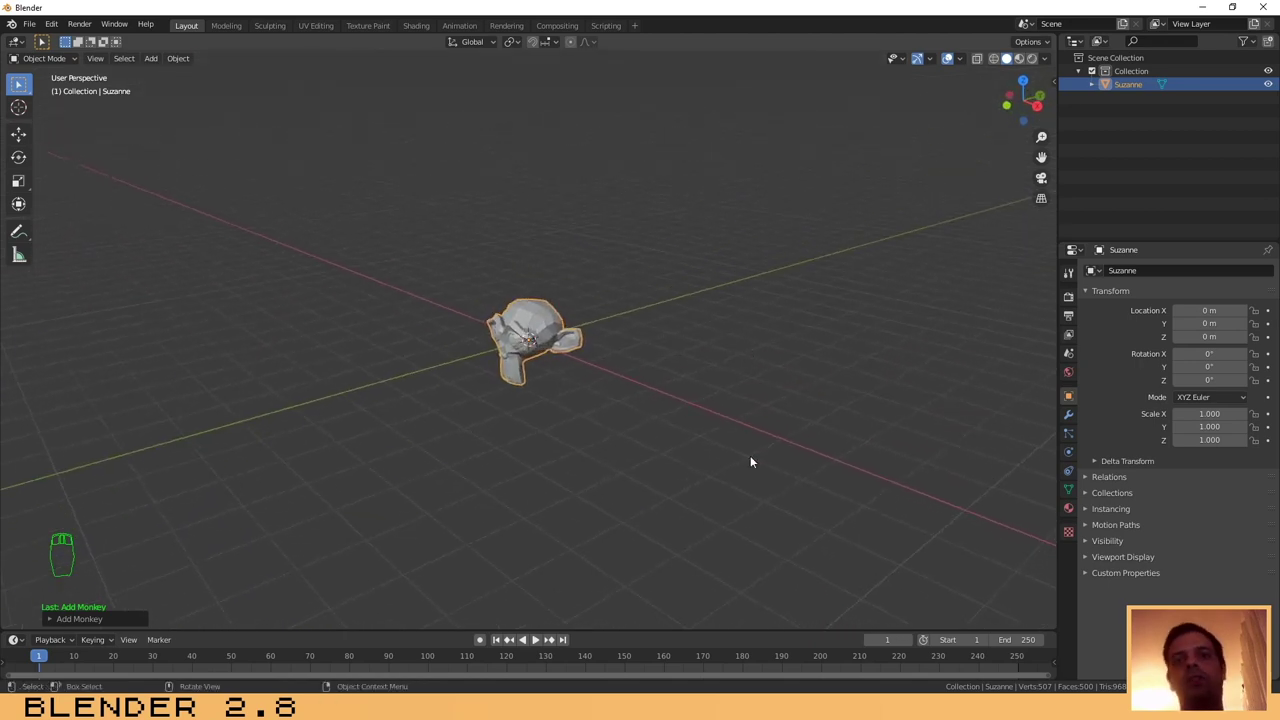
pyautogui.click(1068, 489)
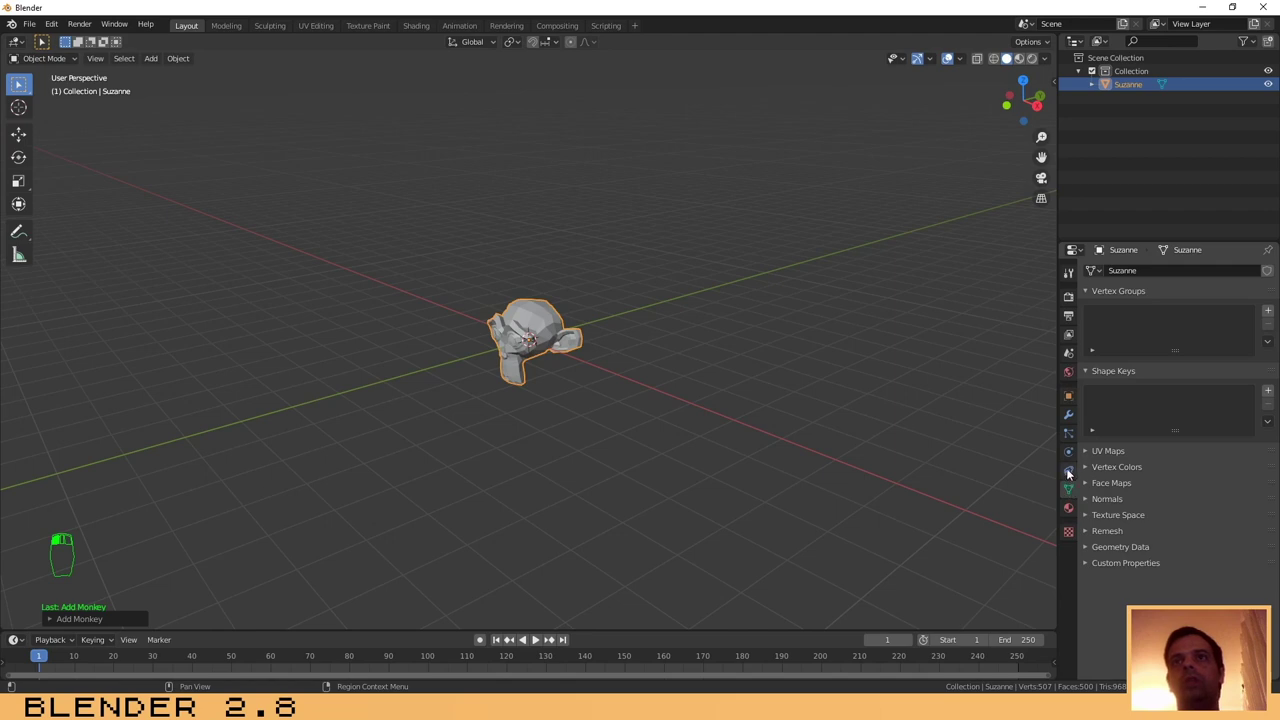
pyautogui.click(1068, 451)
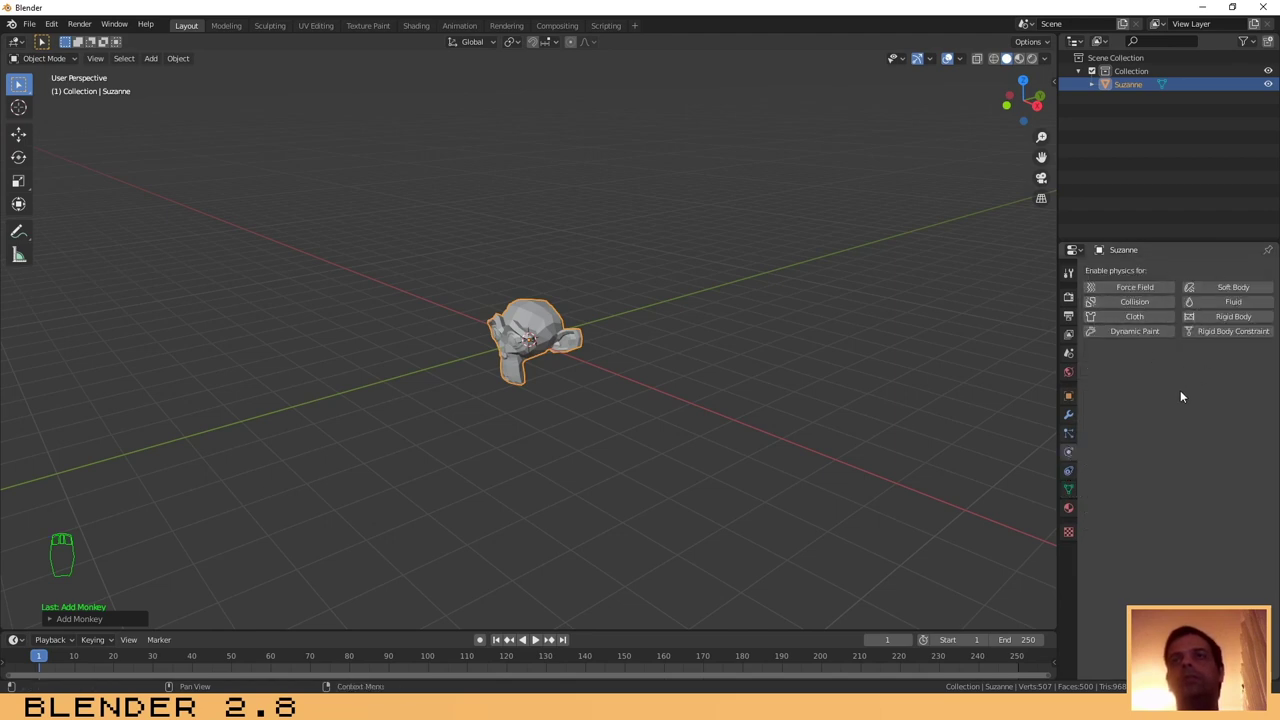
pyautogui.click(1131, 302)
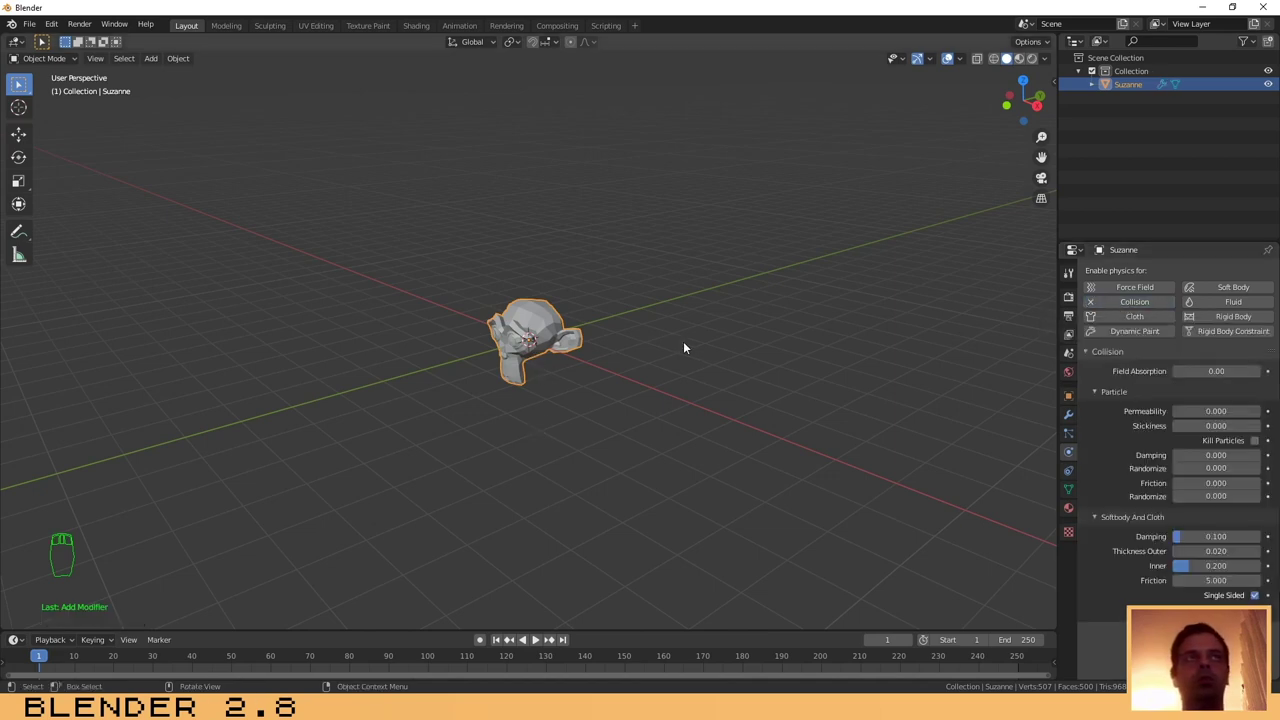
# Add a UV Sphere at the world origin and scale it up until it fully encloses the monkey head.
pyautogui.moveTo(470, 305); pyautogui.dragTo(517, 354, button='middle')
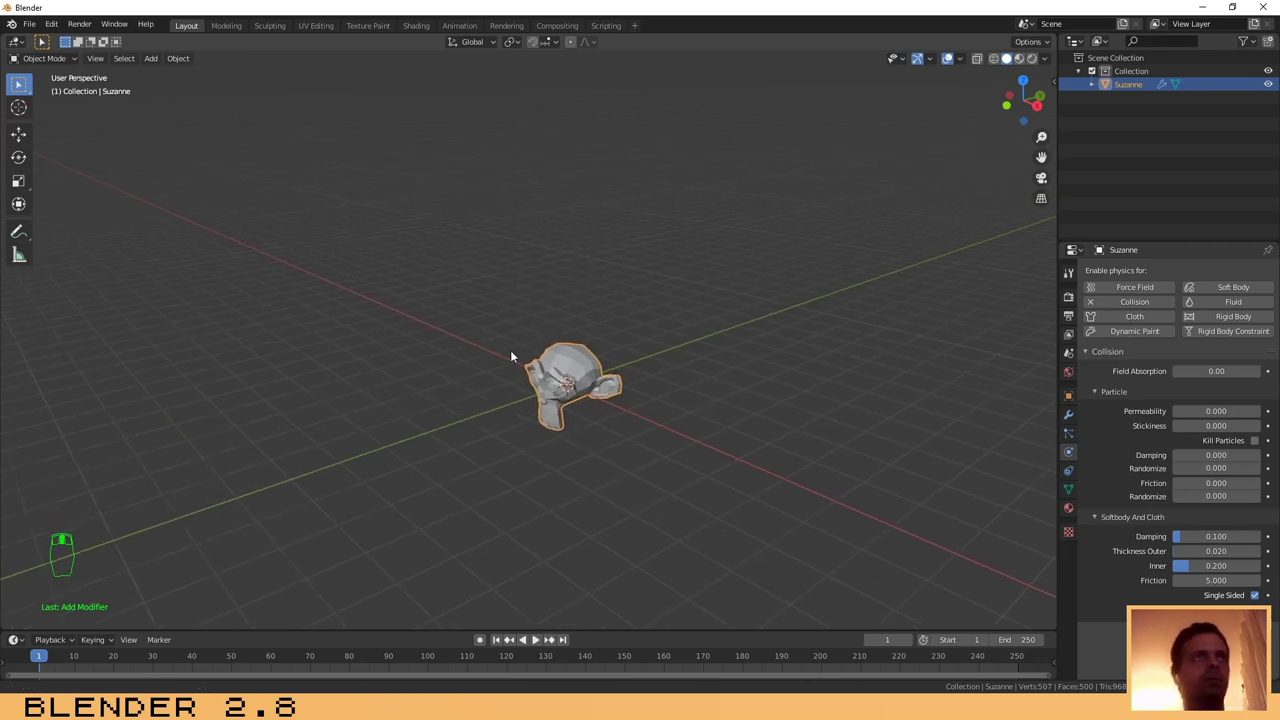
pyautogui.scroll(3, 560, 370)
pyautogui.scroll(-2, 643, 390)
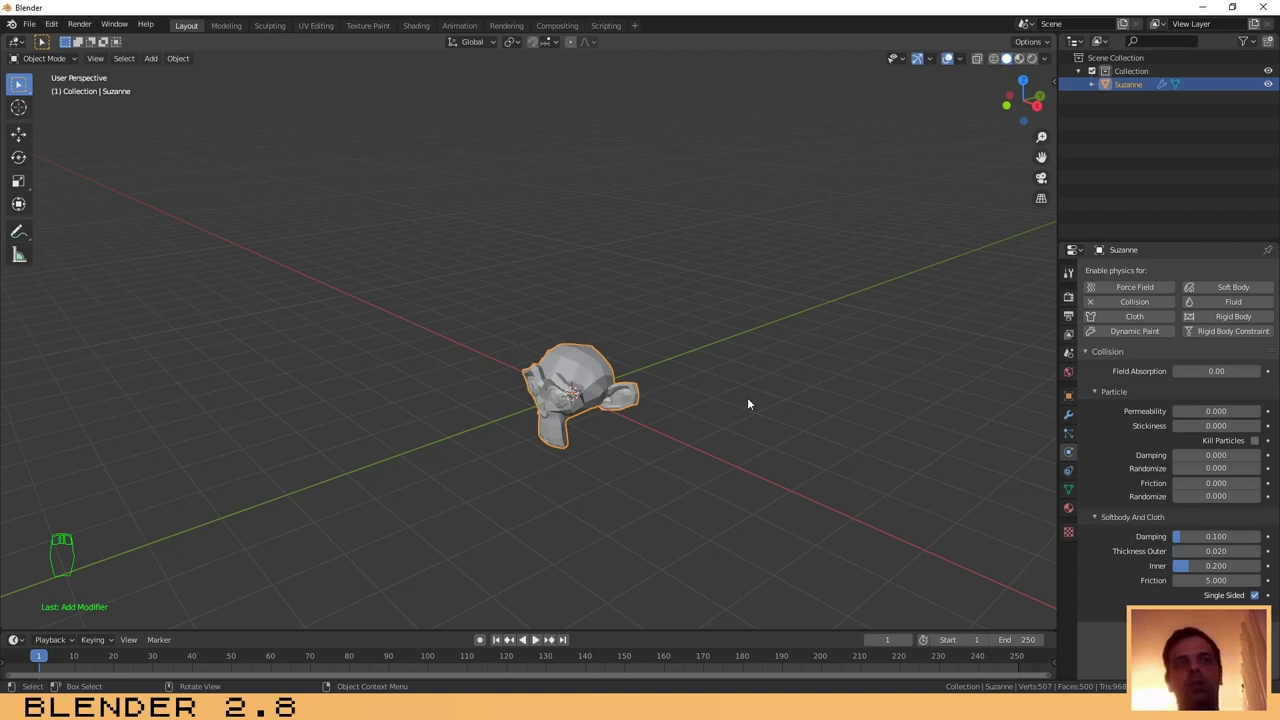
pyautogui.click(647, 394)
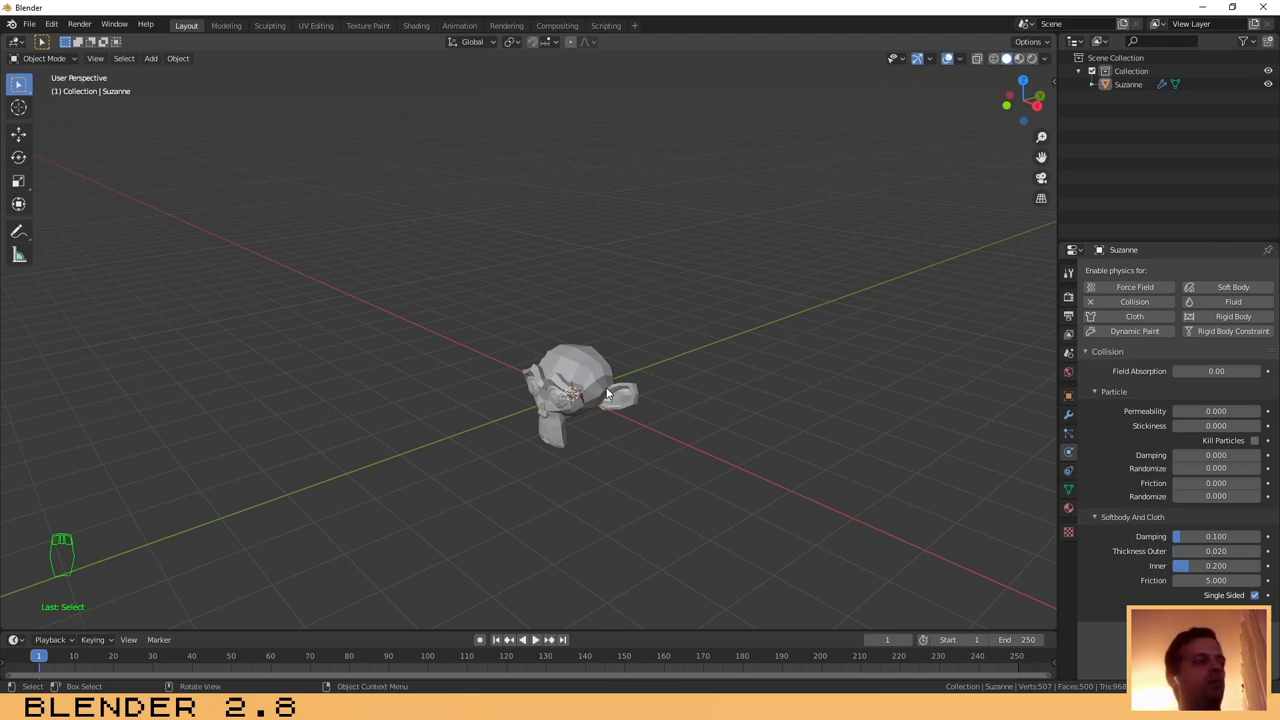
pyautogui.hotkey('shift', 'a')
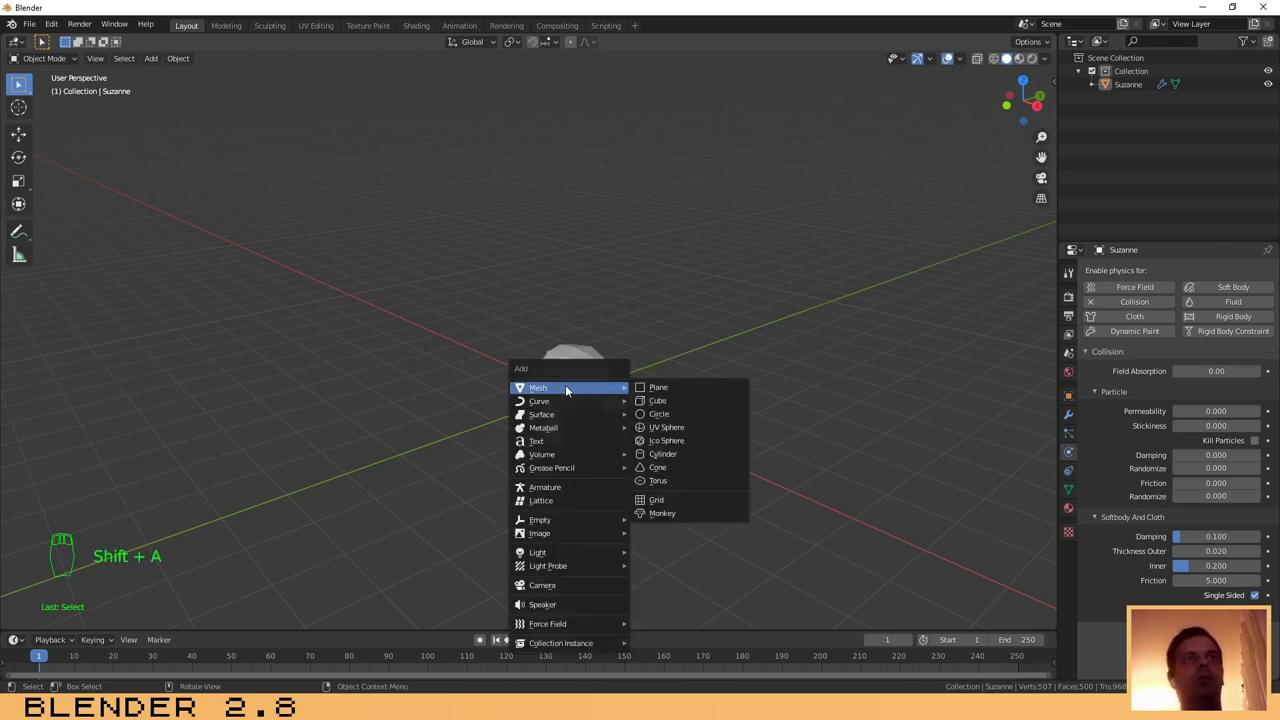
pyautogui.click(681, 428)
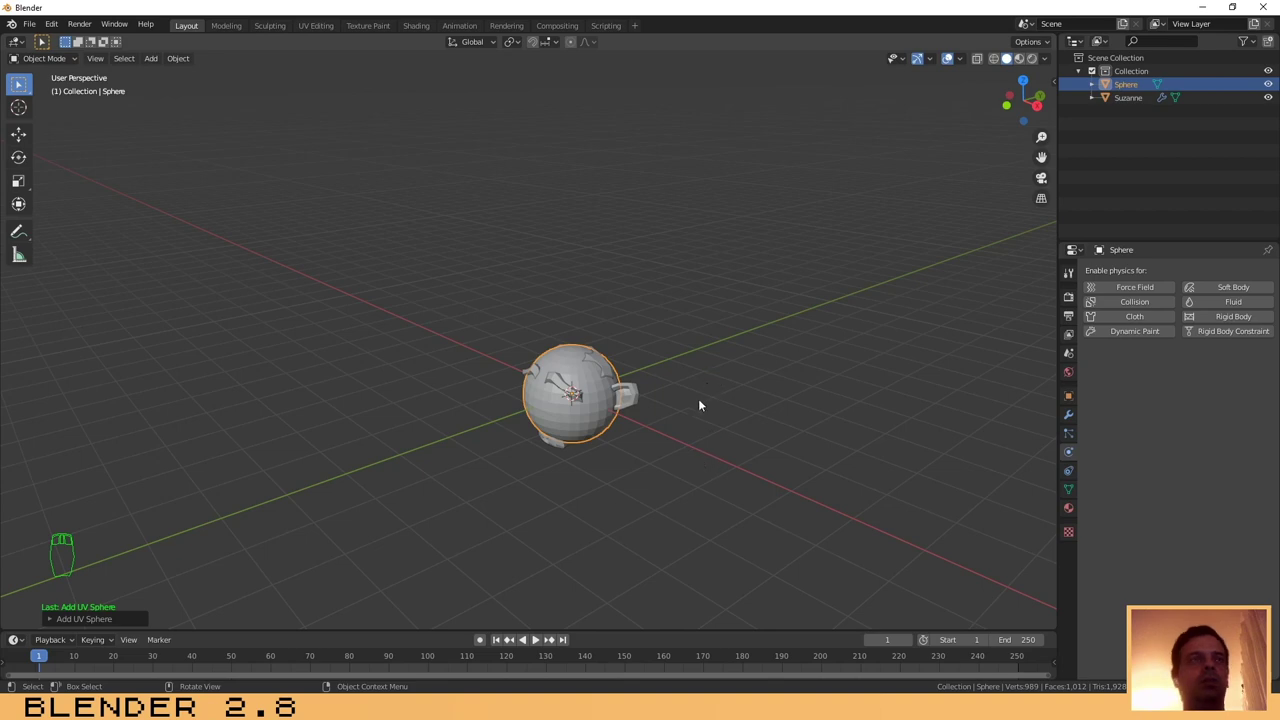
pyautogui.press('s')
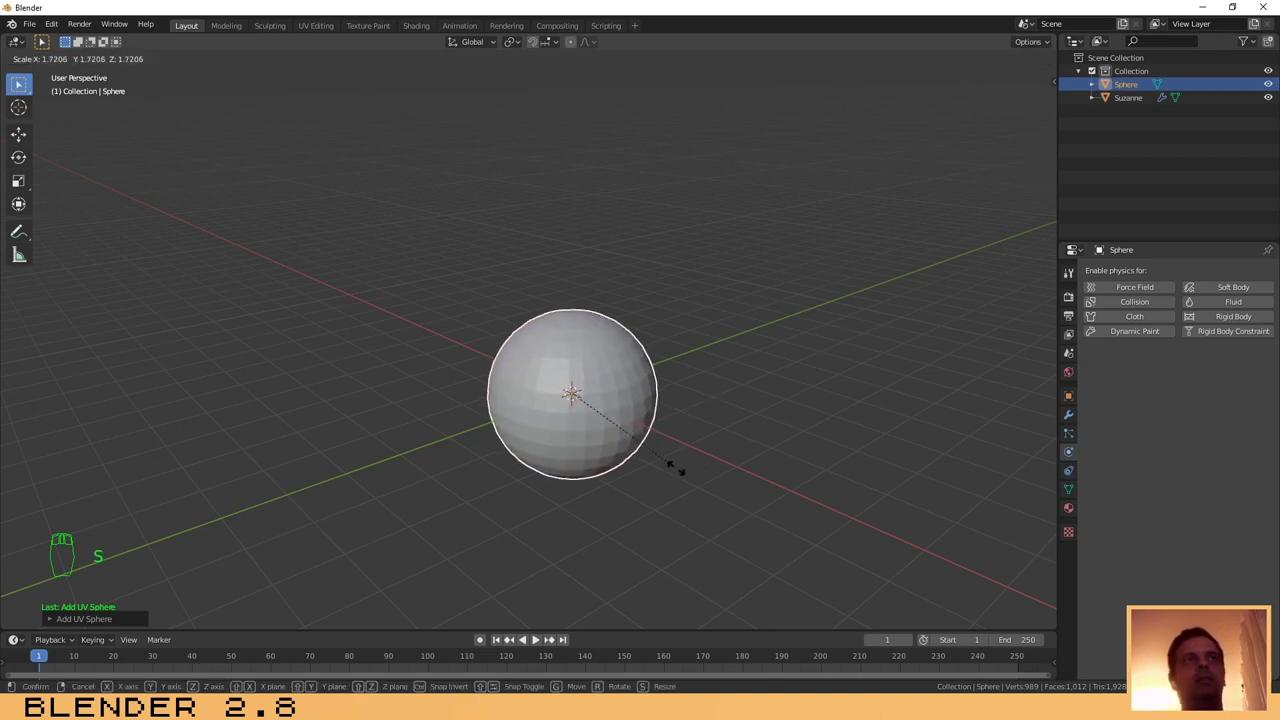
pyautogui.click(695, 486)
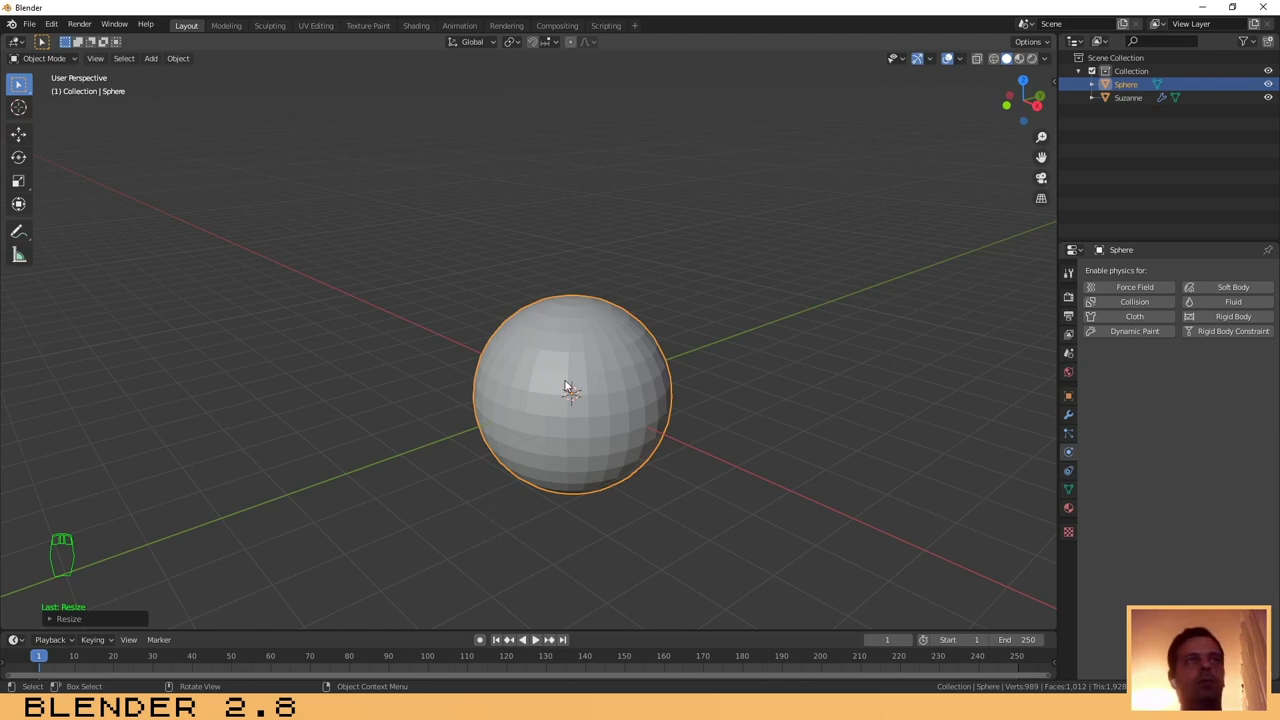
# Subdivide the whole sphere mesh once in Edit Mode and return to Object Mode.
pyautogui.press('Tab')
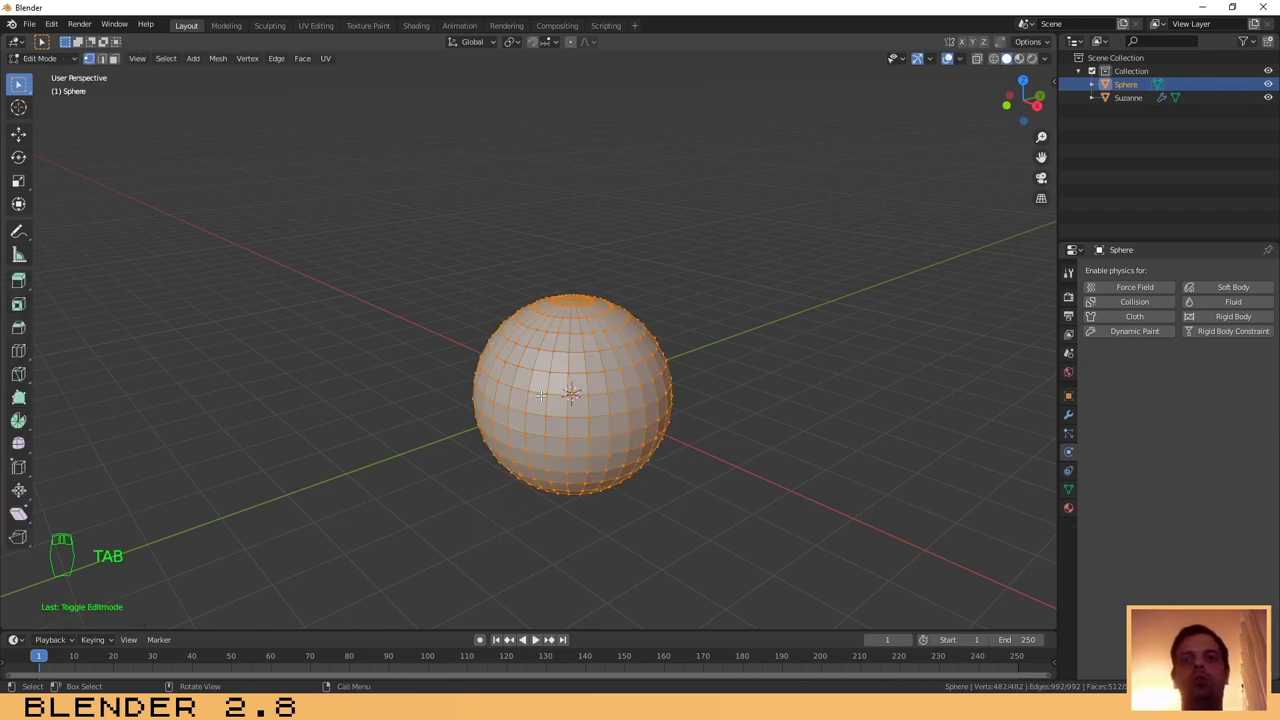
pyautogui.rightClick(558, 364)
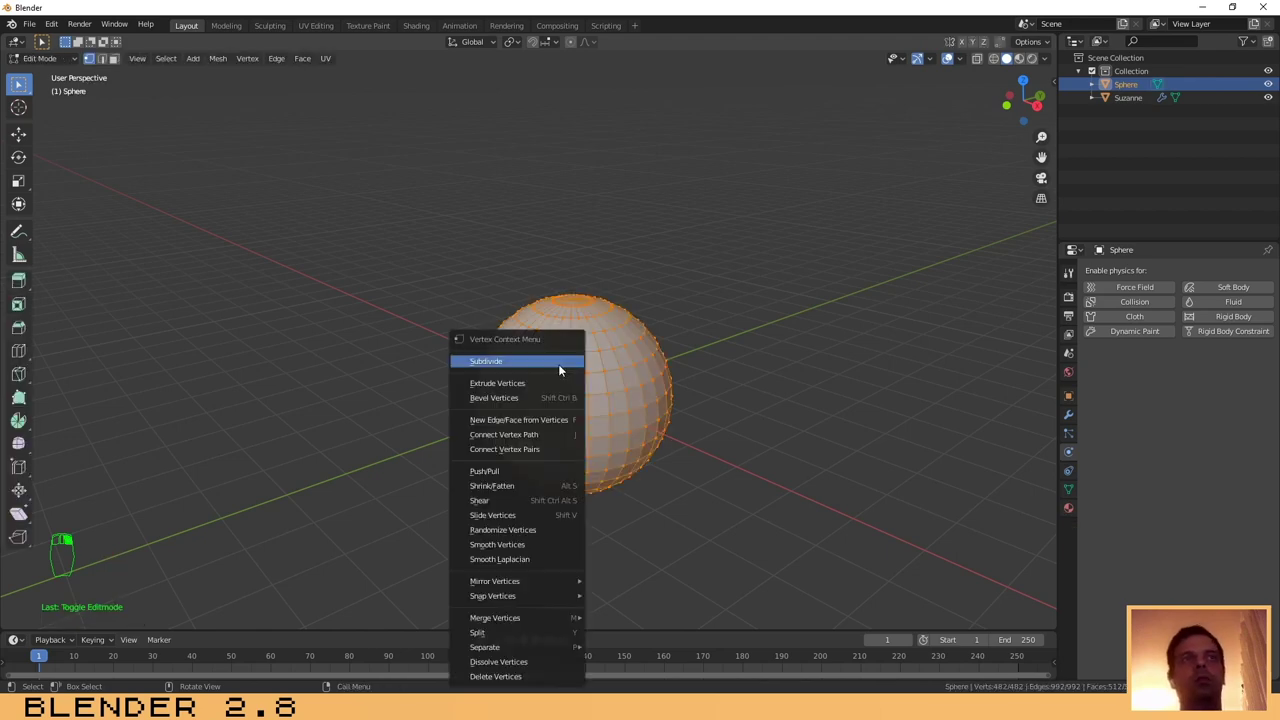
pyautogui.click(497, 361)
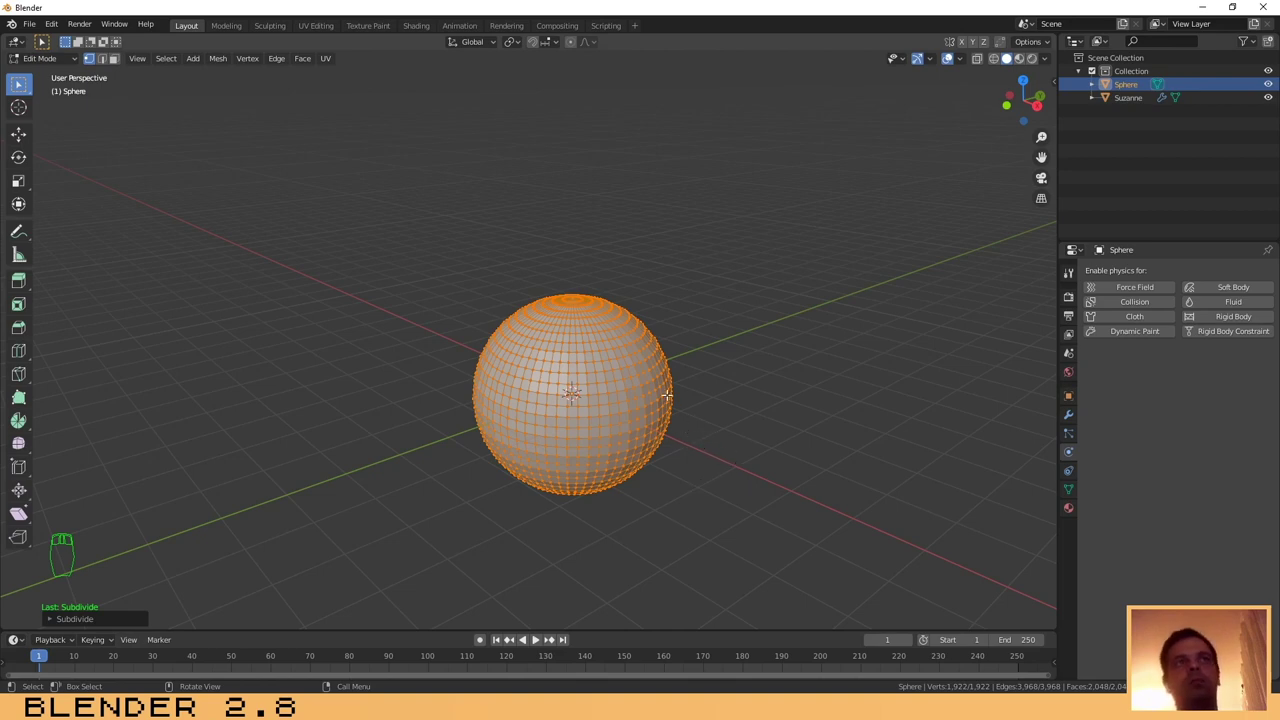
pyautogui.press('Tab')
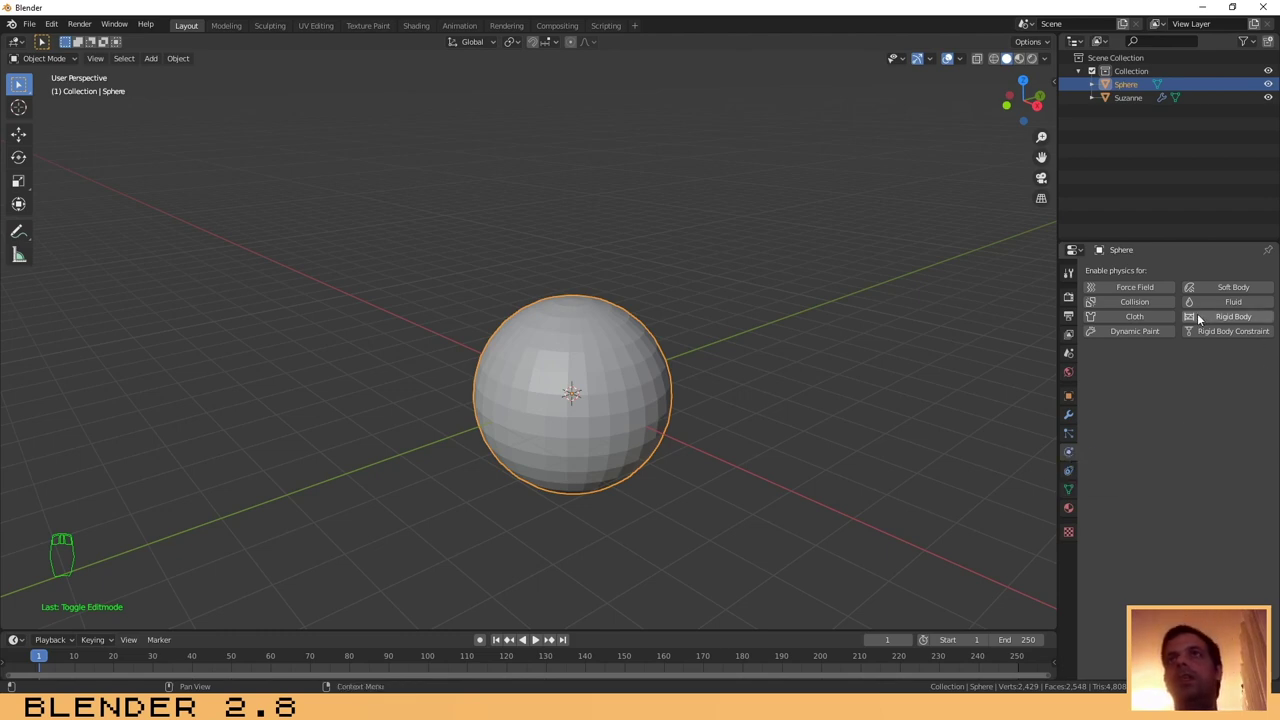
# Enable Cloth physics on the sphere and set its Gravity field weight to 0.
pyautogui.click(1133, 317)
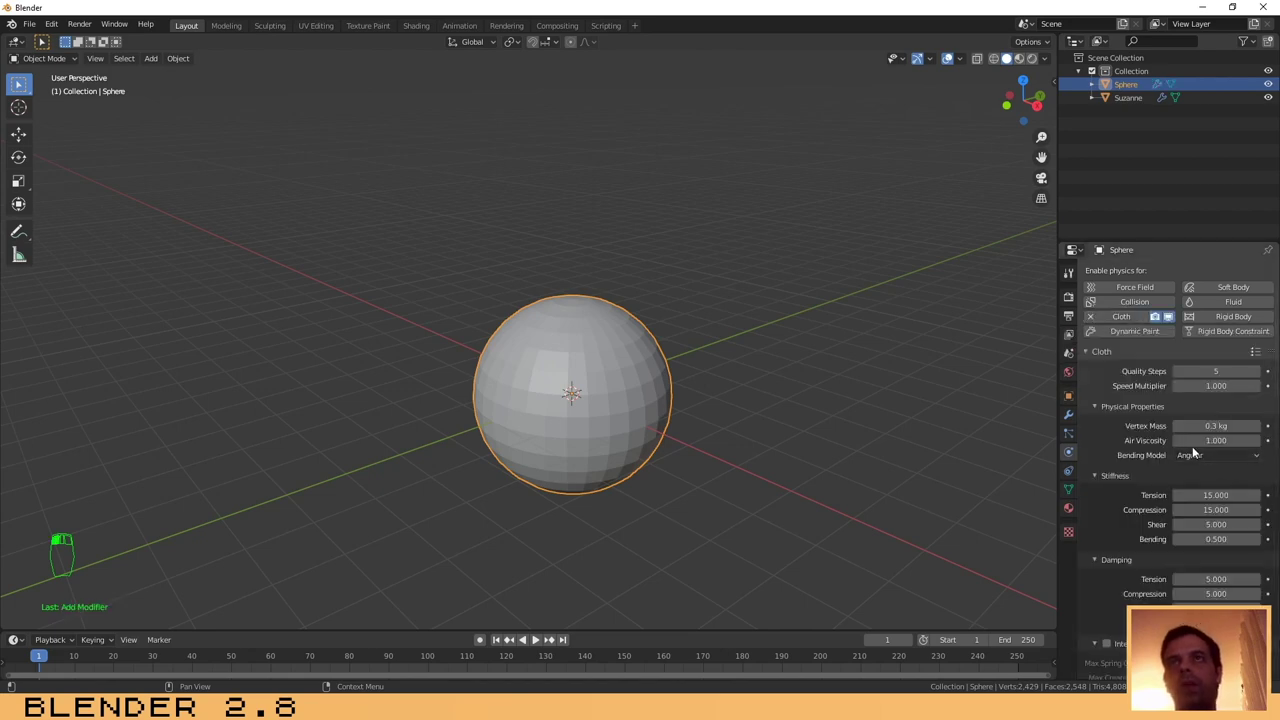
pyautogui.scroll(-4, 1181, 497)
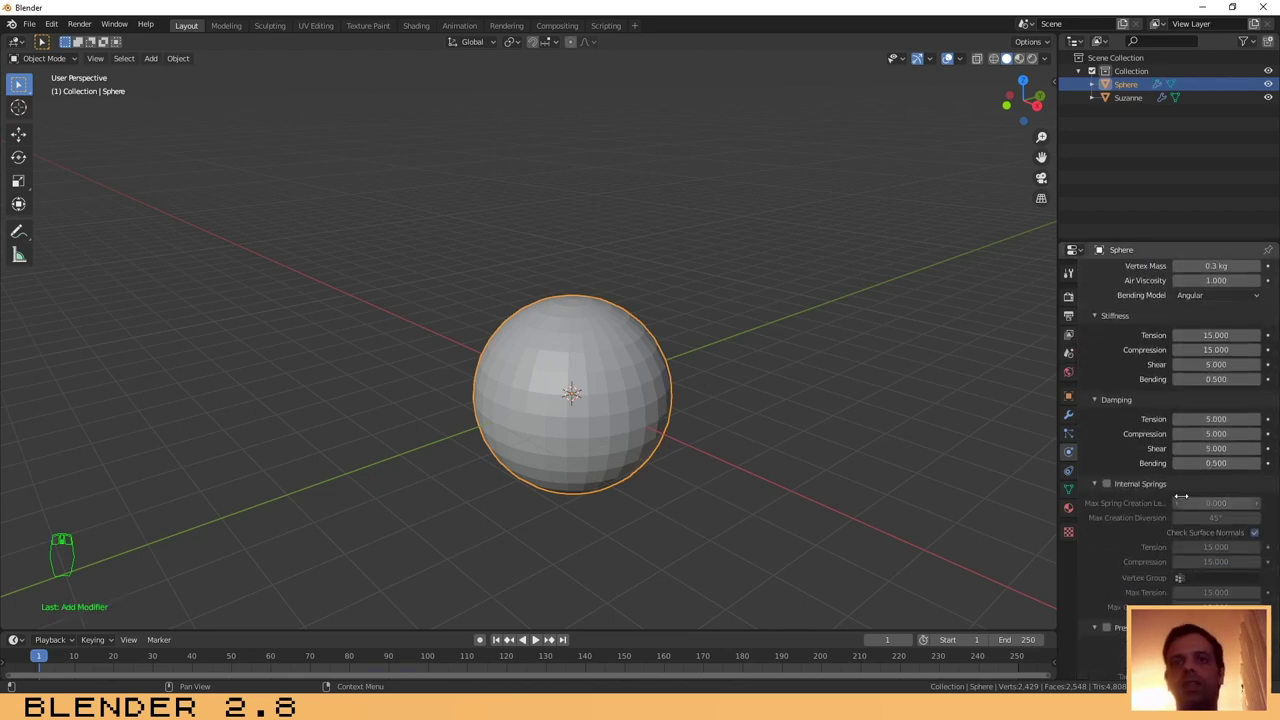
pyautogui.scroll(-3, 1181, 497)
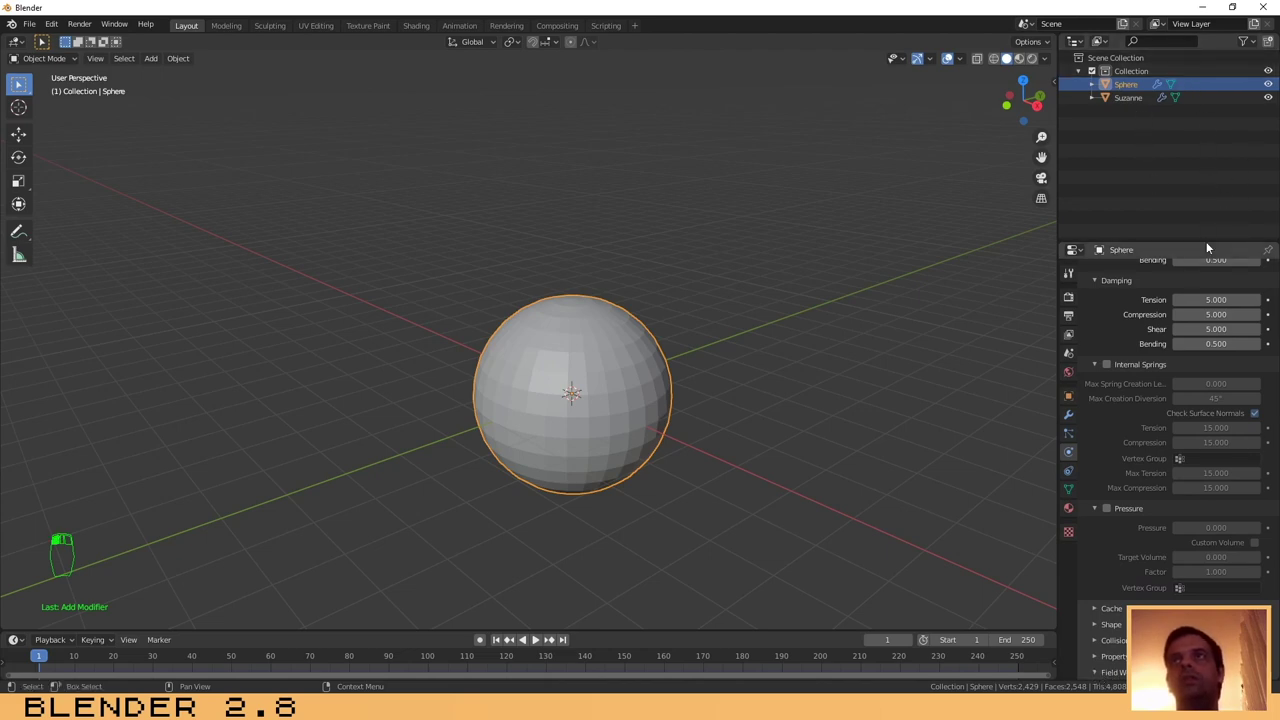
pyautogui.moveTo(1206, 243); pyautogui.dragTo(1207, 57)
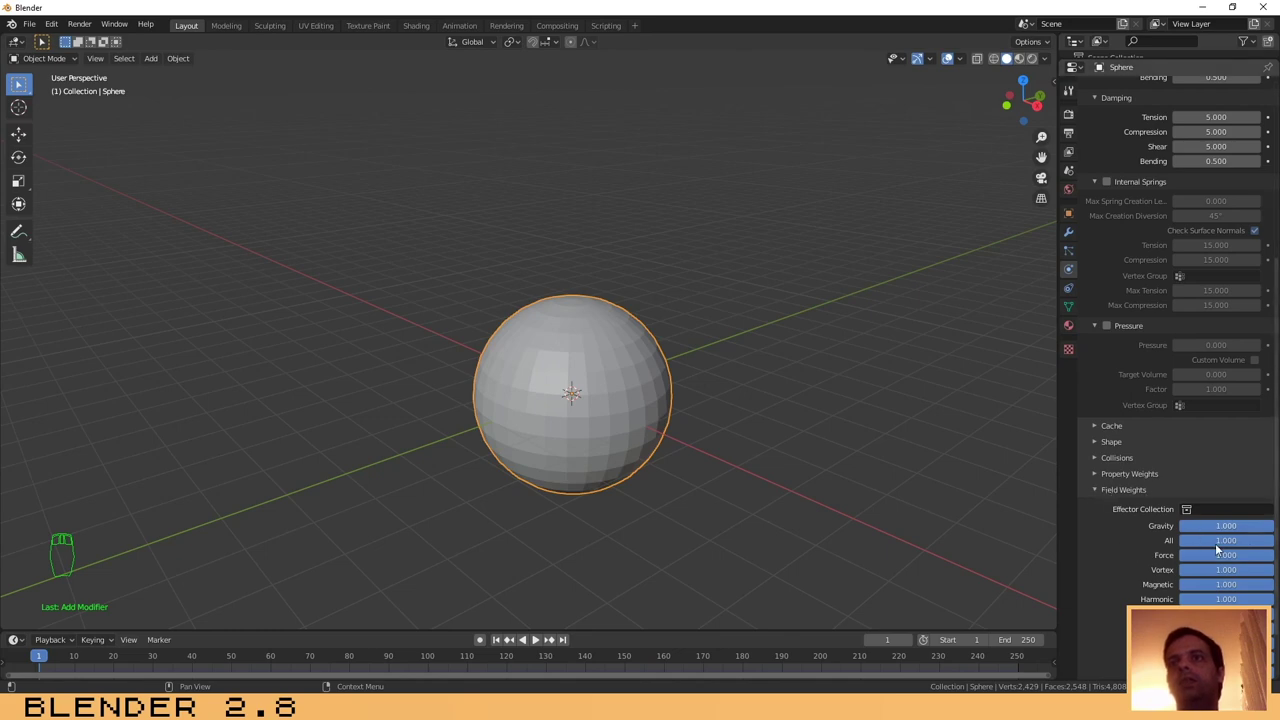
pyautogui.moveTo(1262, 526); pyautogui.dragTo(1182, 526)
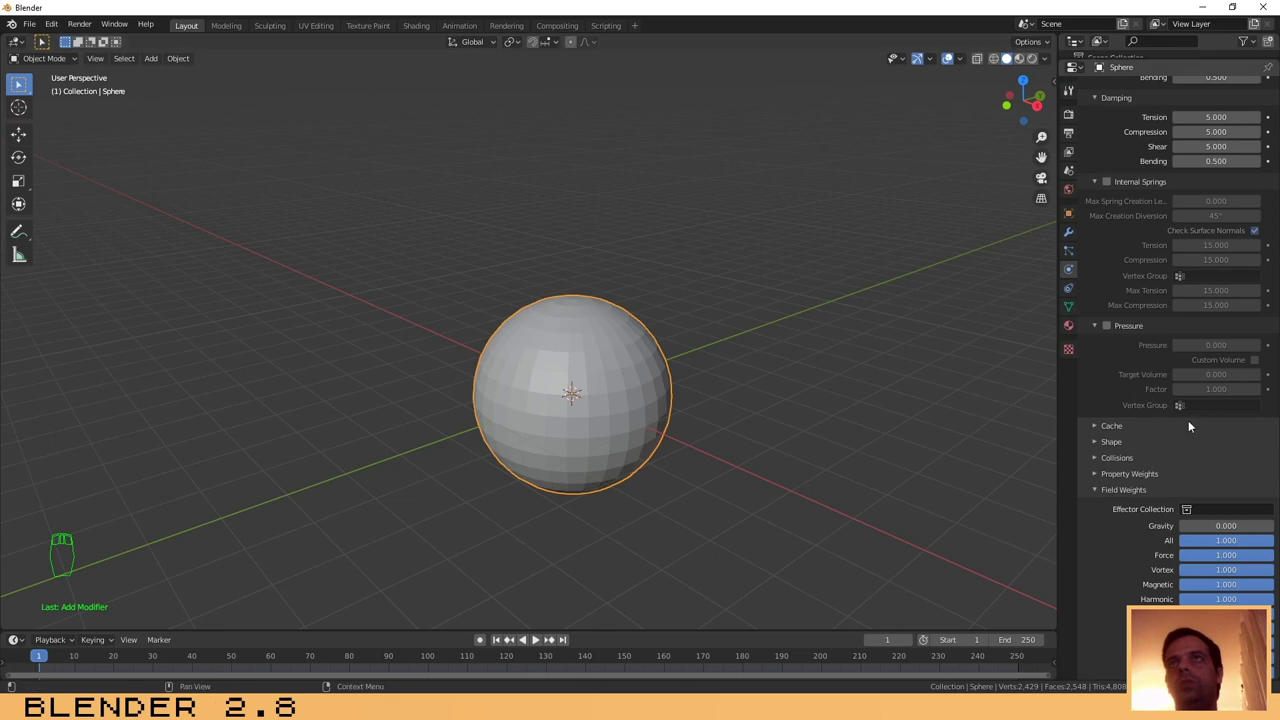
# Set the sphere's cloth Quality Steps to 15.
pyautogui.scroll(8, 1188, 426)
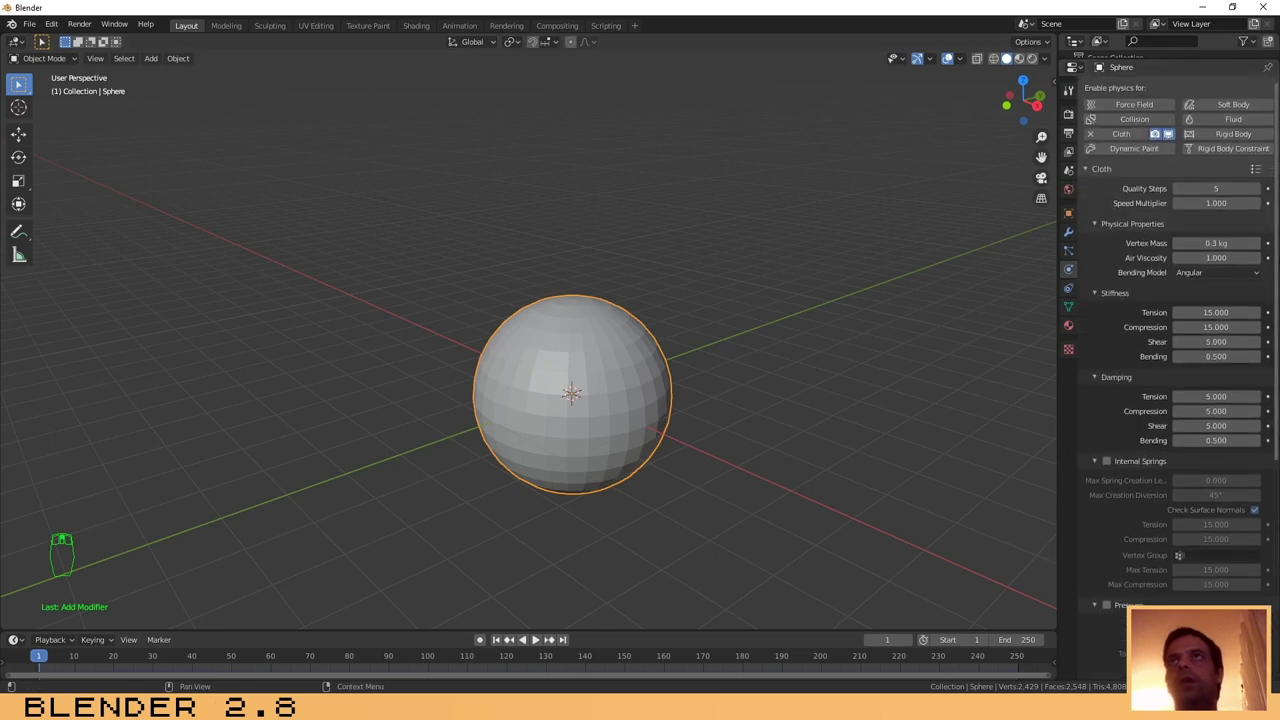
pyautogui.click(1216, 188)
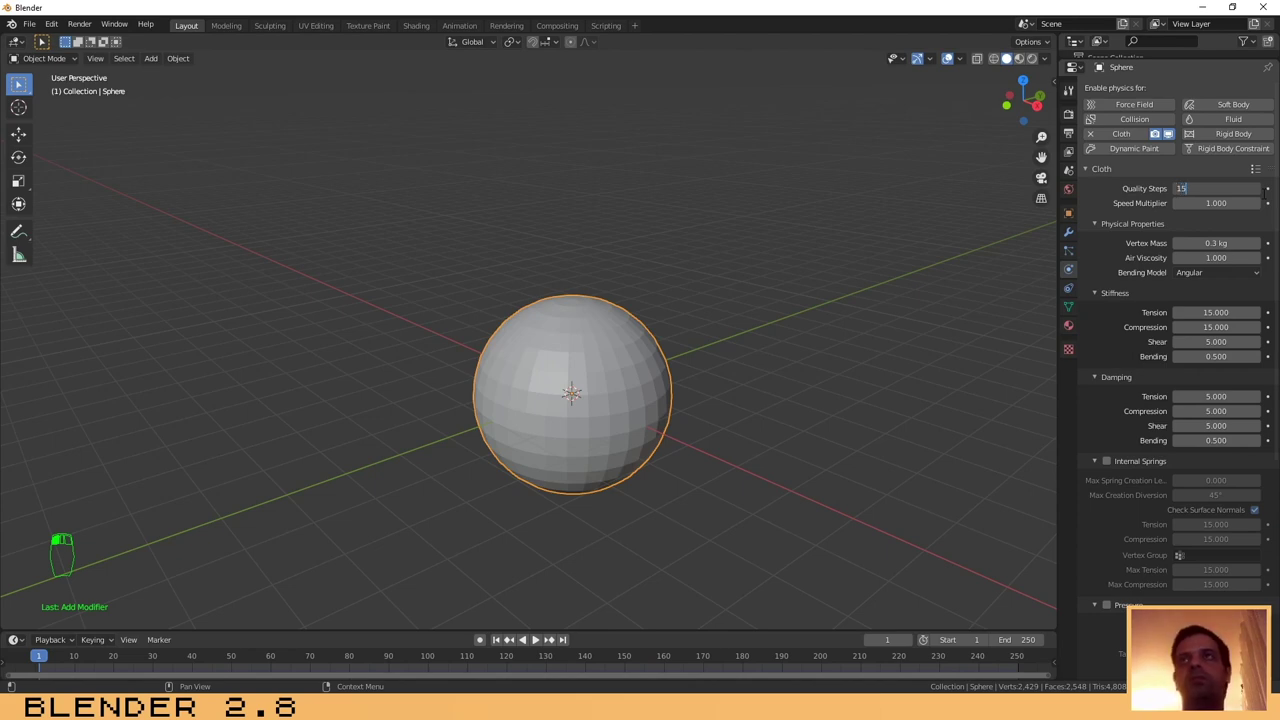
pyautogui.press('Return')
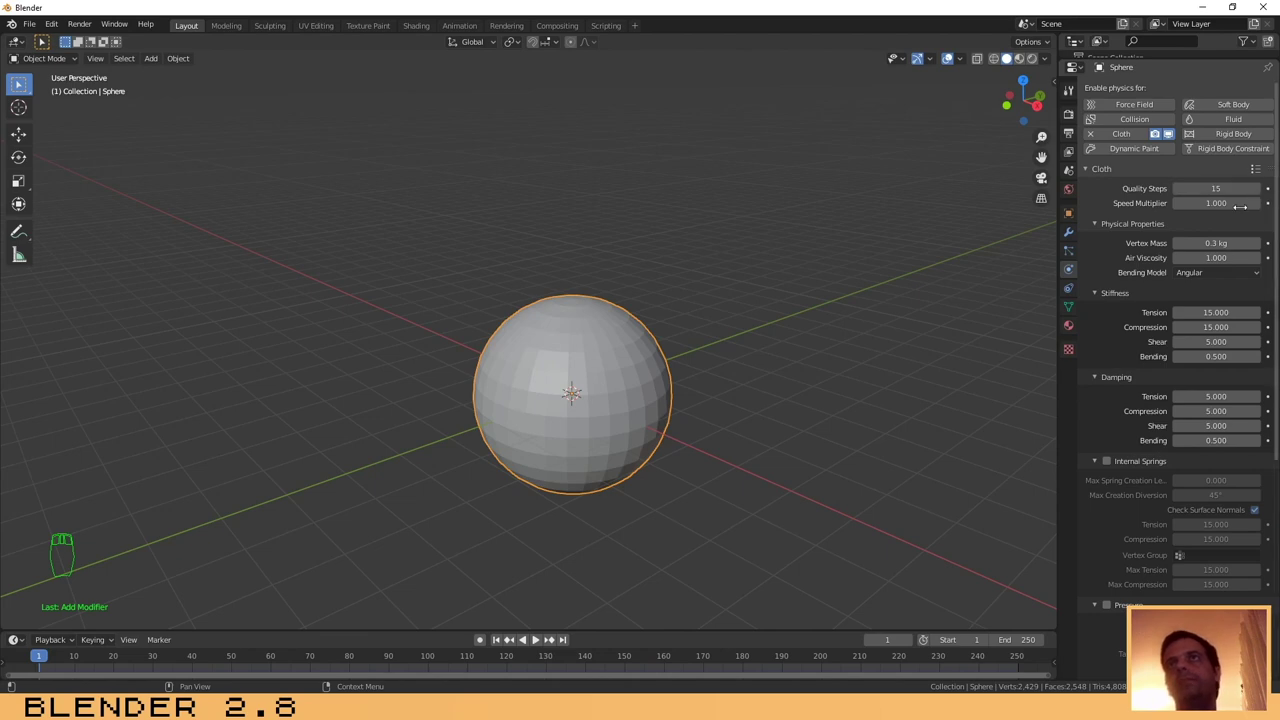
# Enable Pressure for the sphere's cloth and keyframe its value of 0 at frame 1.
pyautogui.scroll(-7, 1180, 314)
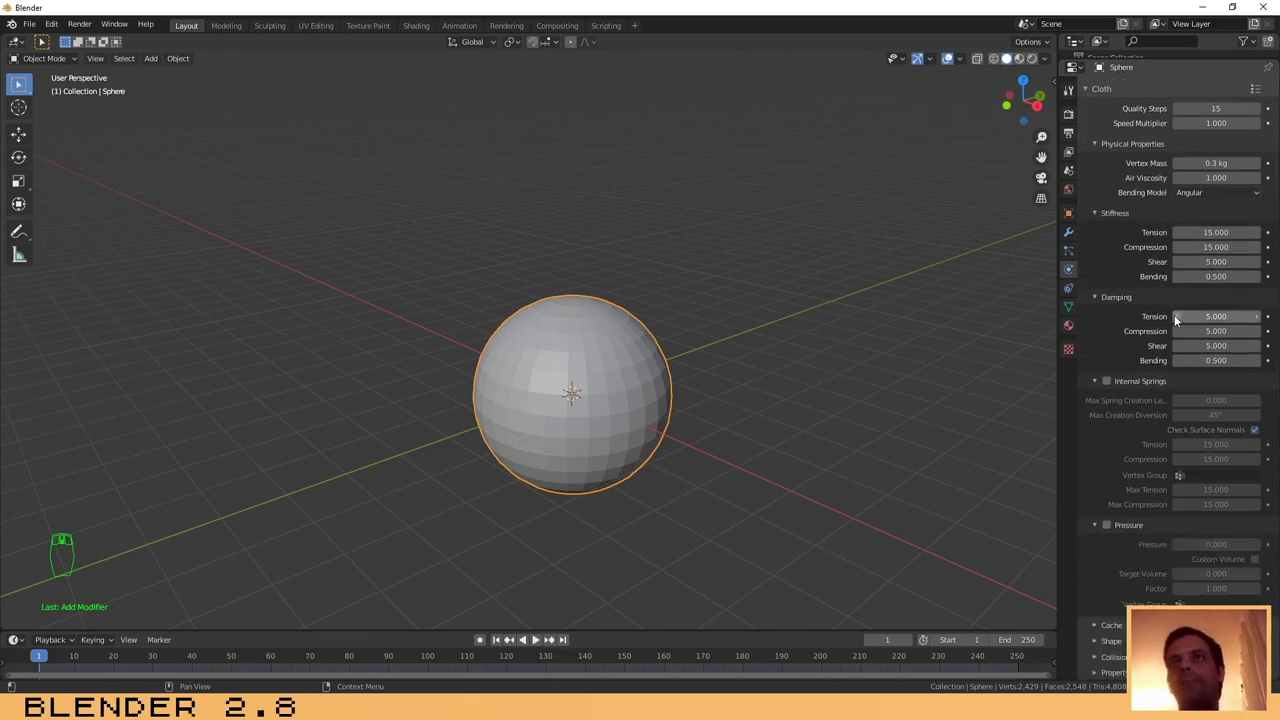
pyautogui.scroll(-1, 1170, 316)
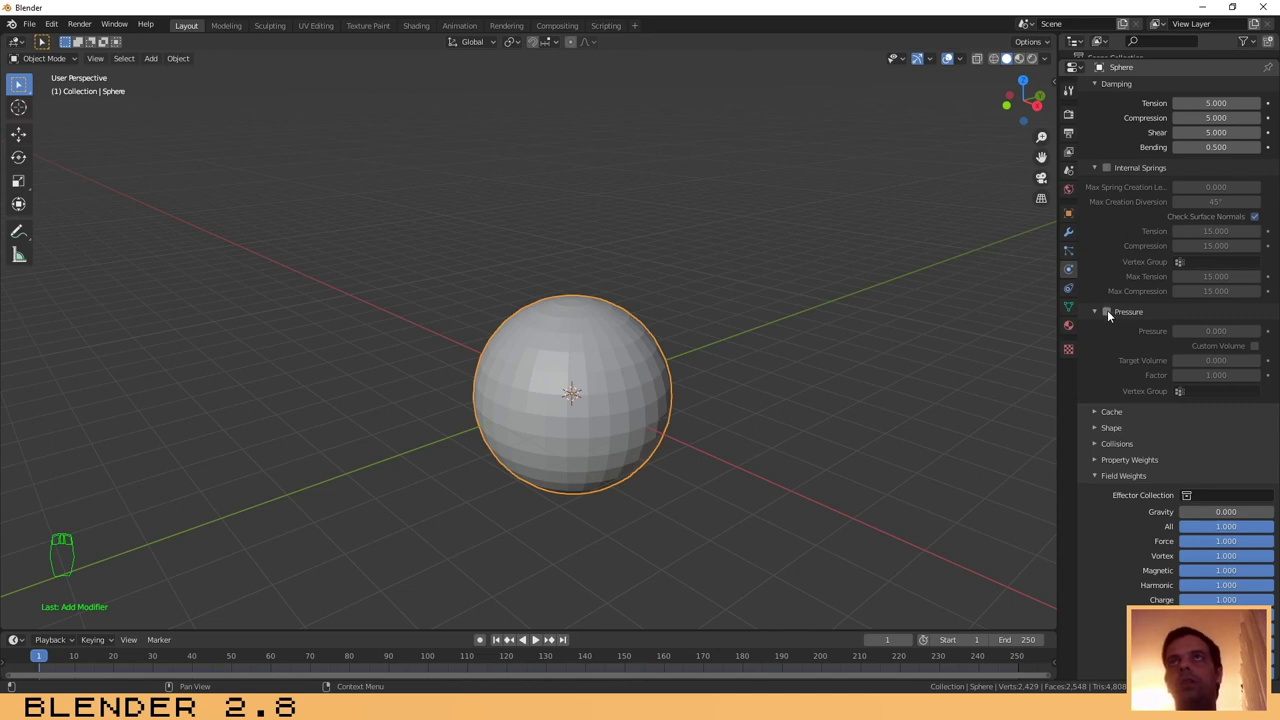
pyautogui.click(1107, 312)
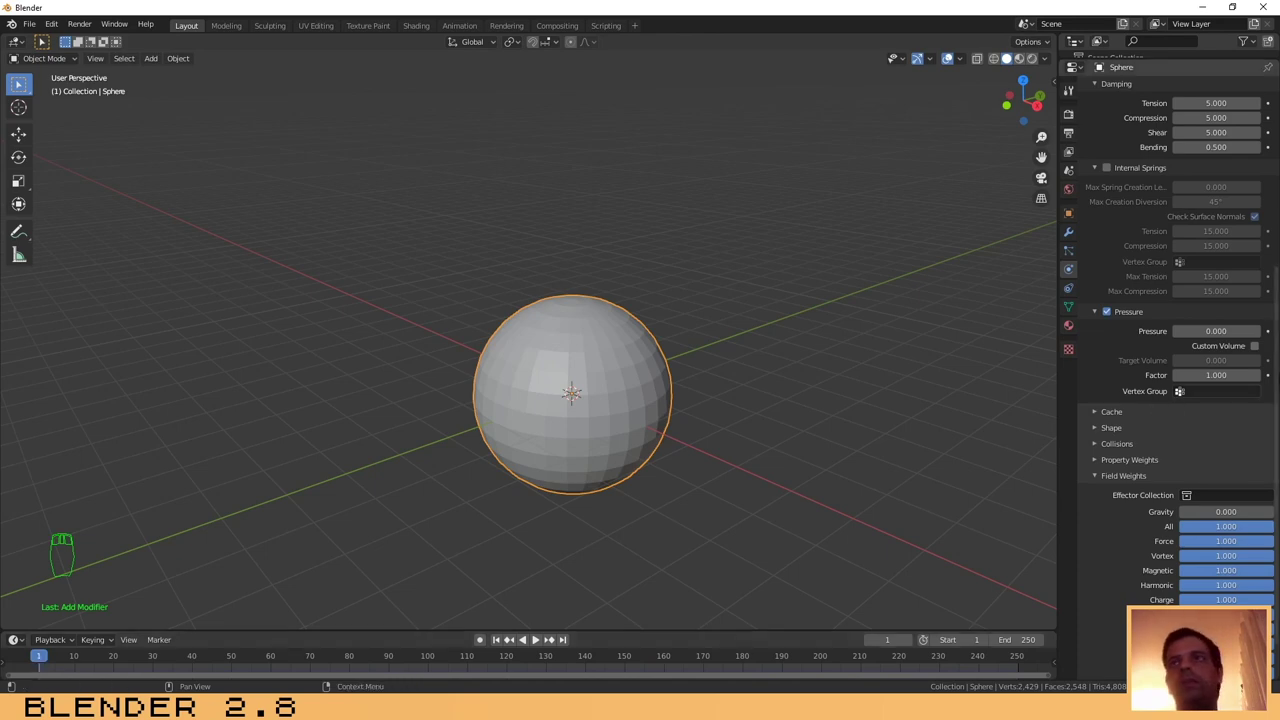
pyautogui.click(1267, 331)
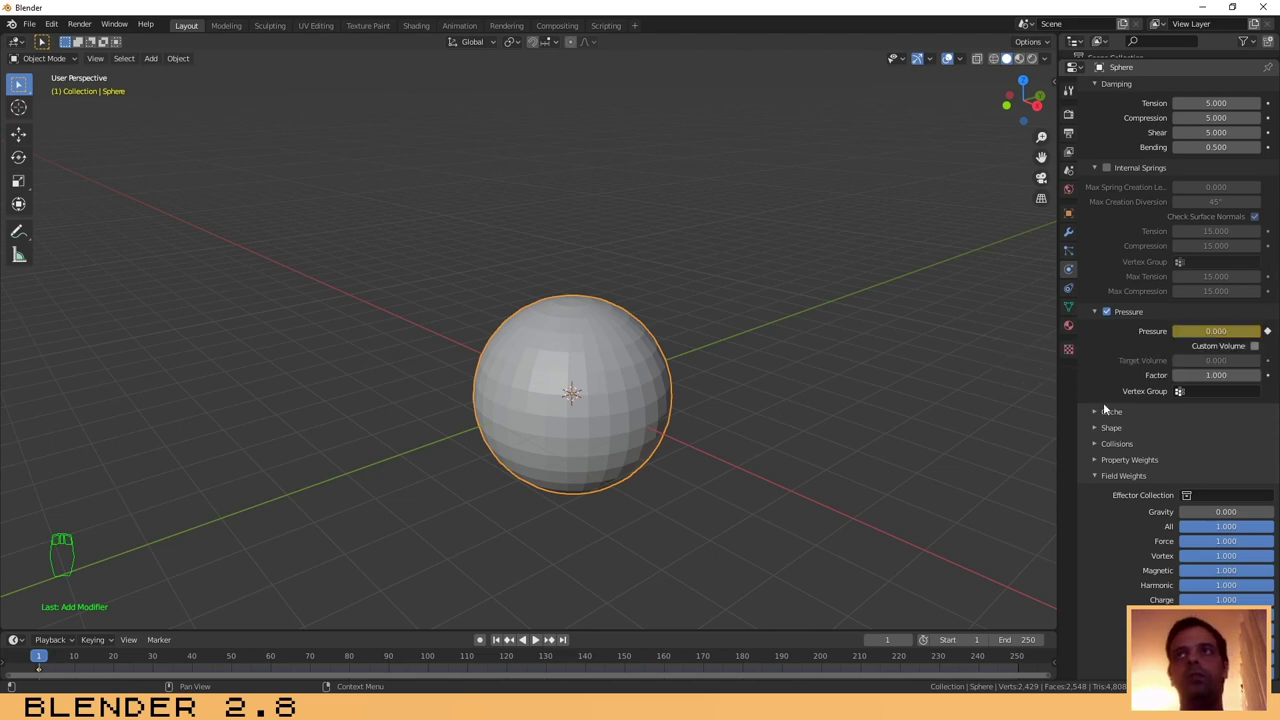
# Go to frame 30, set the cloth Pressure to -150 and keyframe it there.
pyautogui.moveTo(39, 660); pyautogui.dragTo(152, 662)
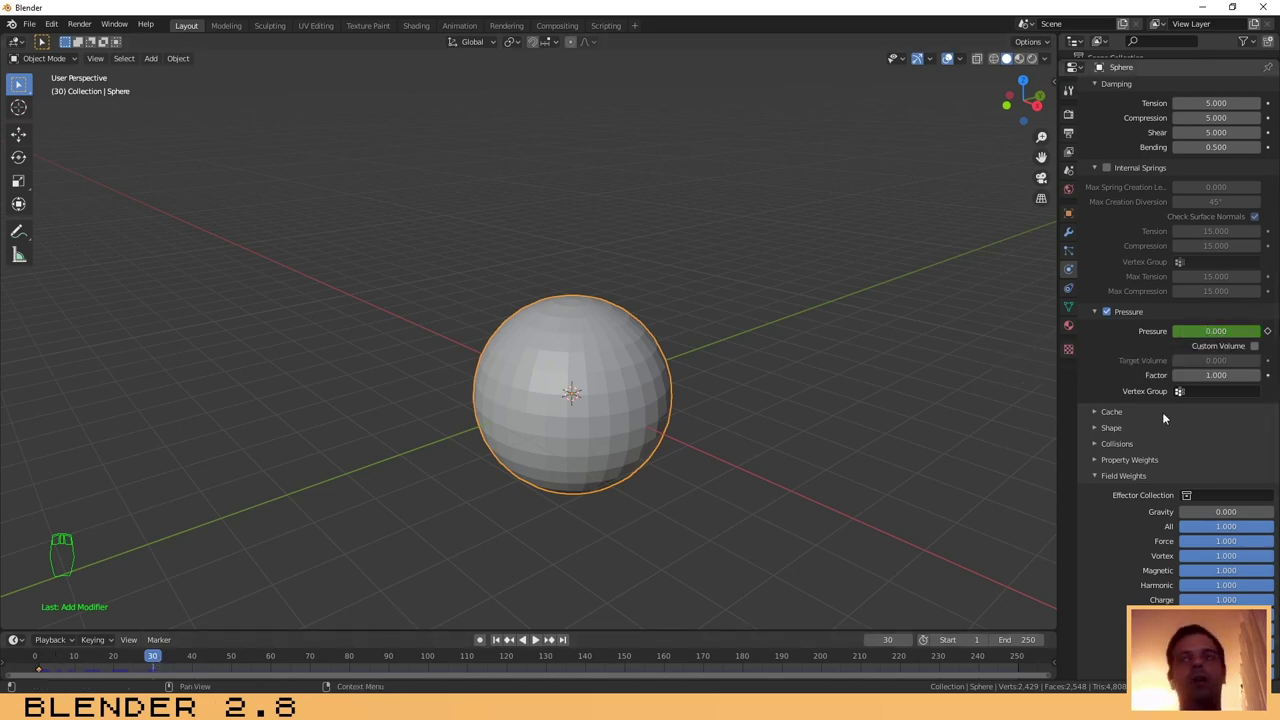
pyautogui.click(1216, 331)
pyautogui.write('0.0')
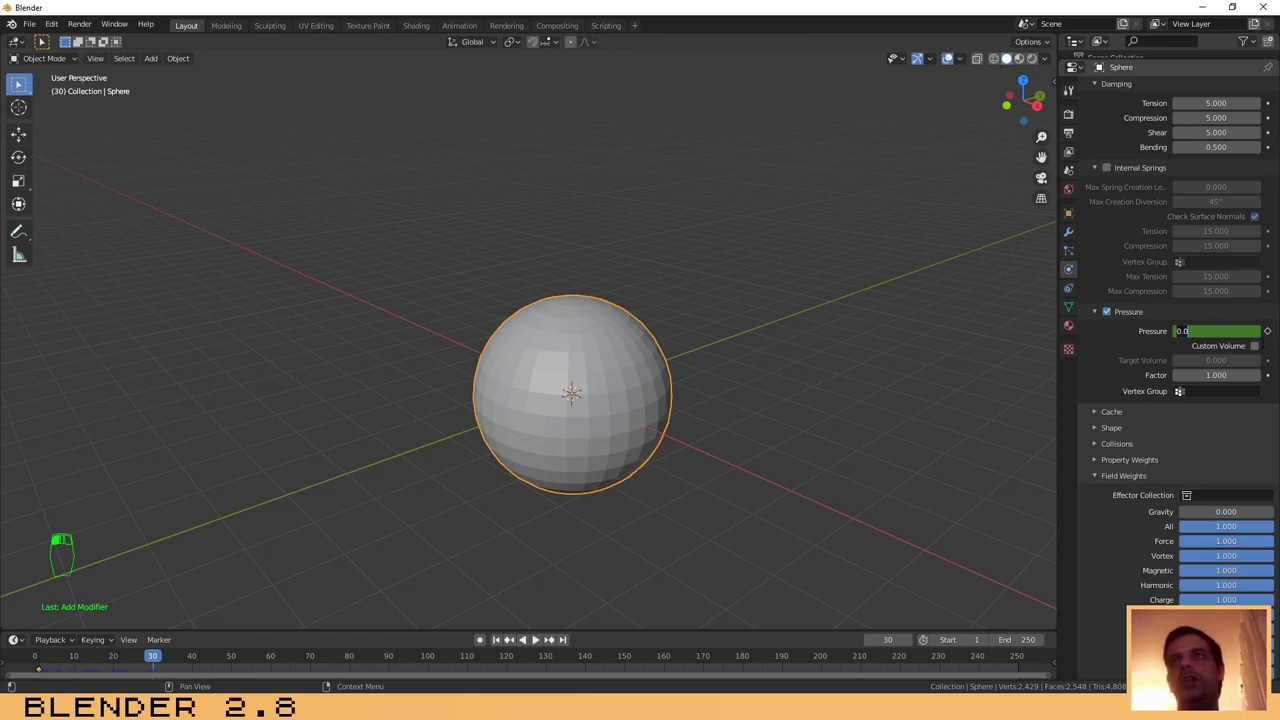
pyautogui.press('BackSpace')
pyautogui.press('BackSpace')
pyautogui.press('BackSpace')
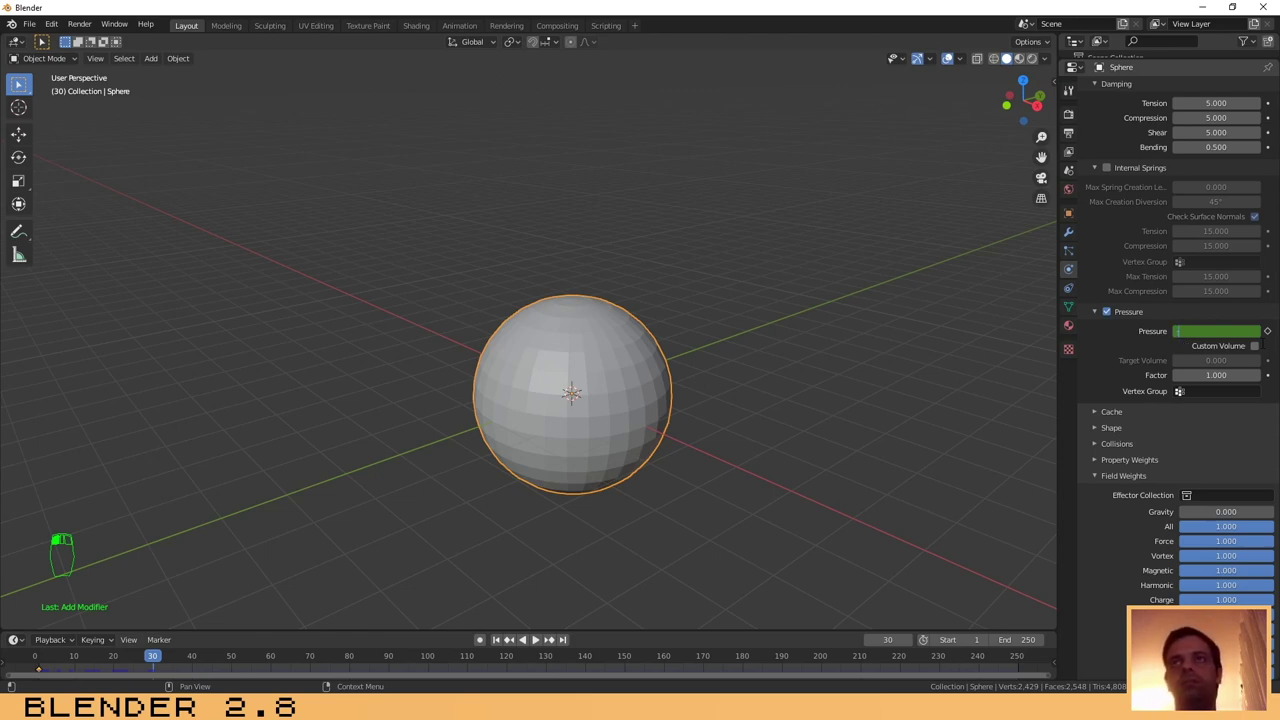
pyautogui.write('1')
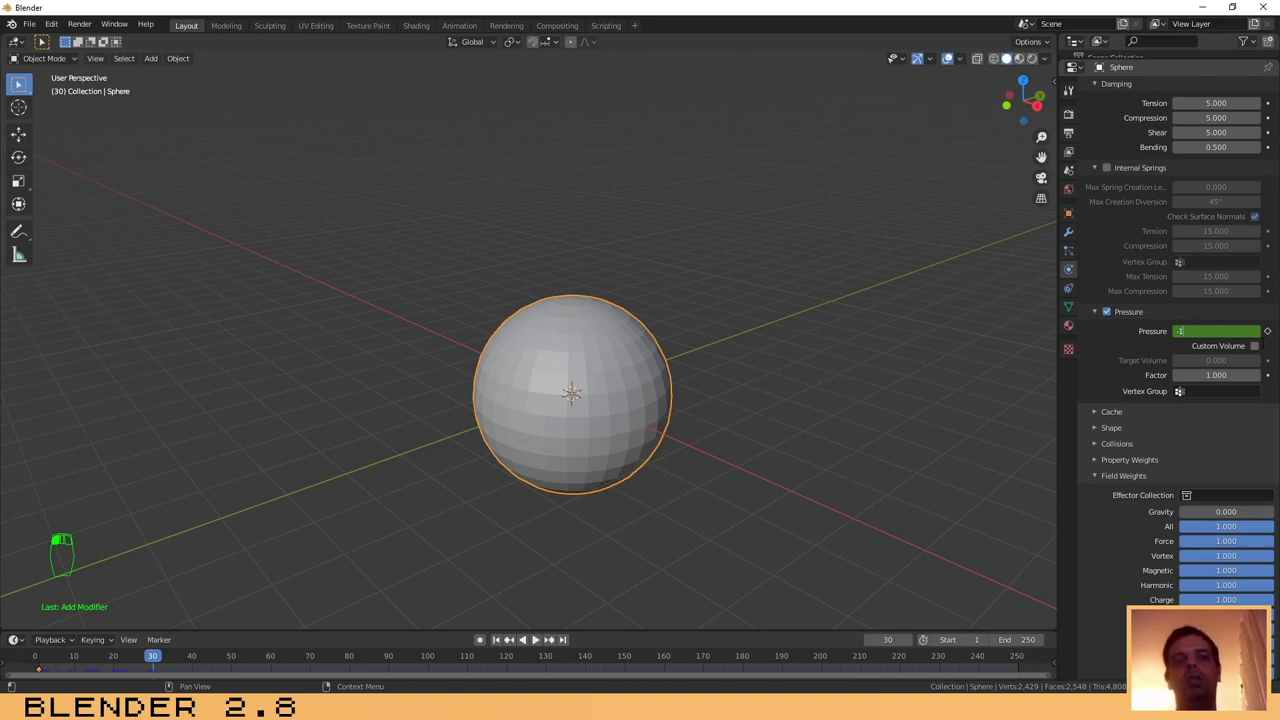
pyautogui.write('50')
pyautogui.press('Return')
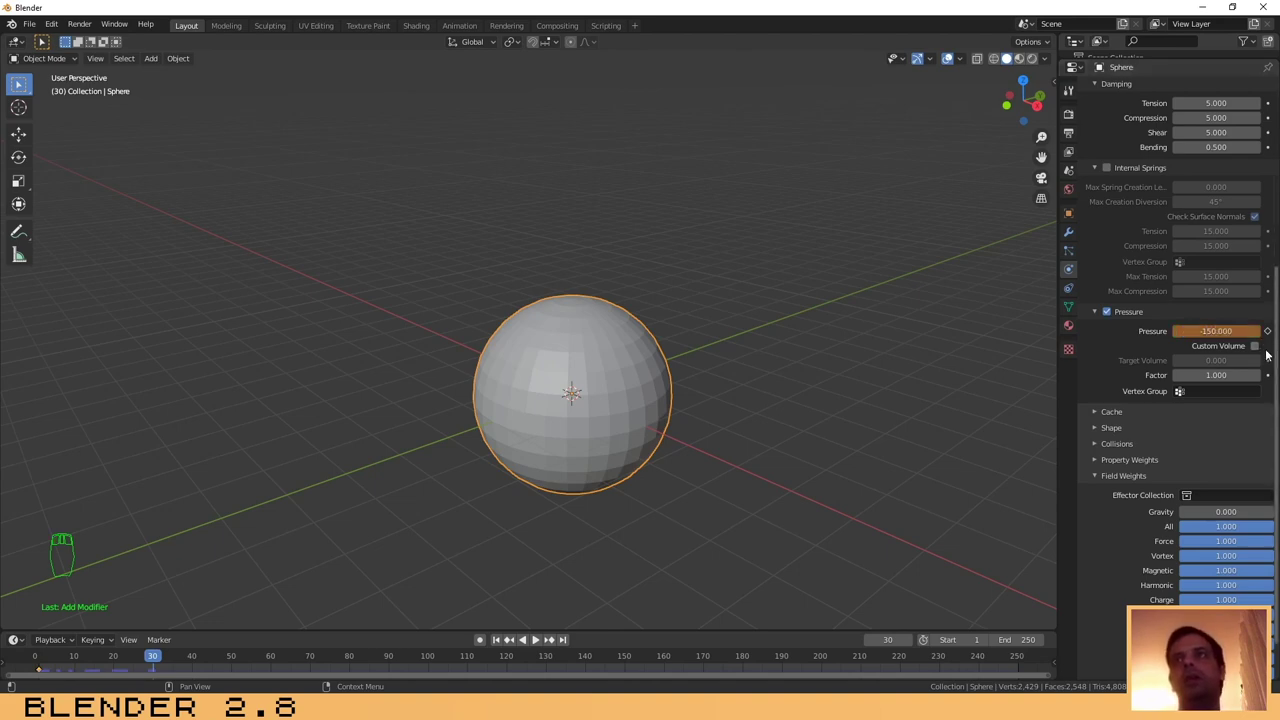
pyautogui.click(1267, 331)
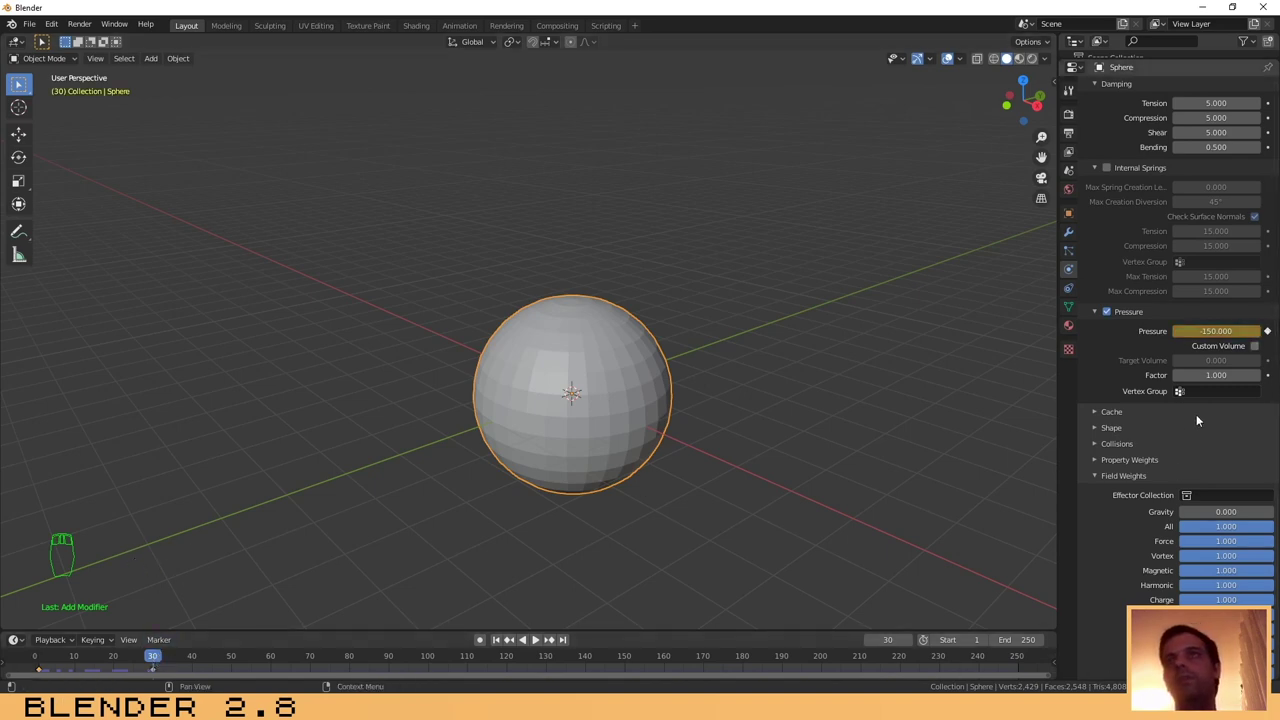
# Set the cloth's collision Quality to 10.
pyautogui.scroll(-2, 1196, 414)
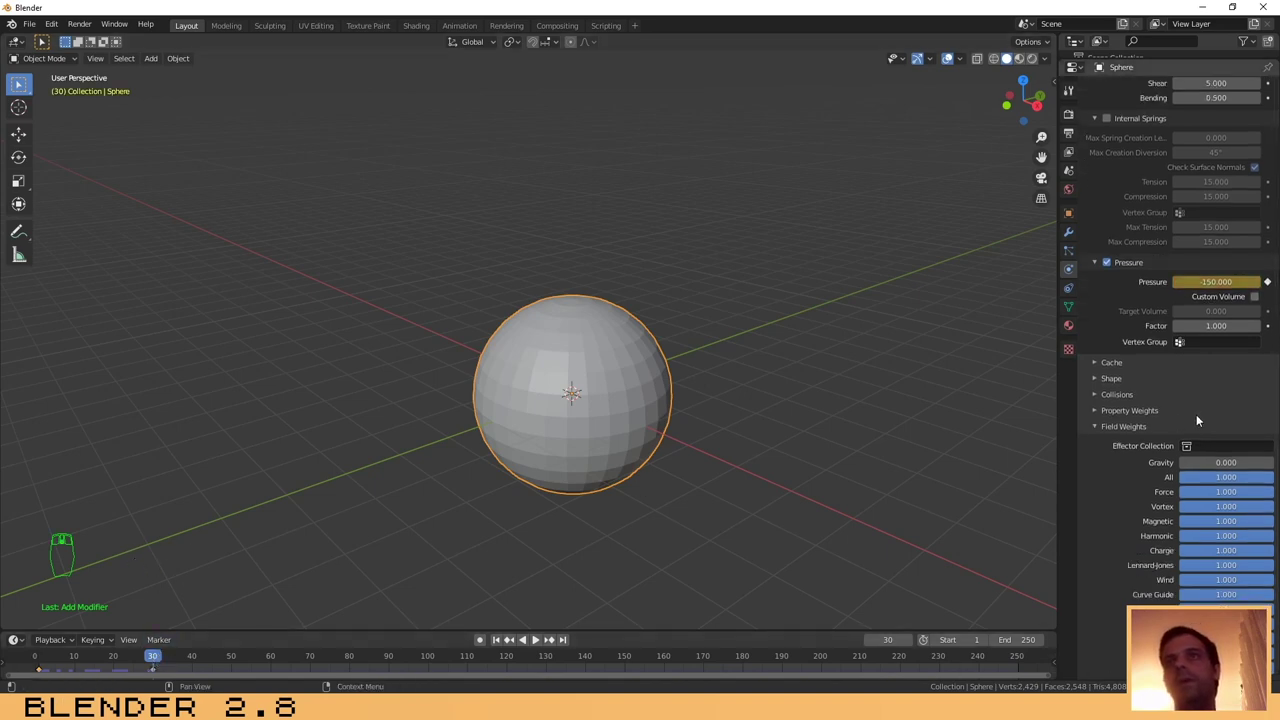
pyautogui.click(1094, 379)
pyautogui.click(1093, 378)
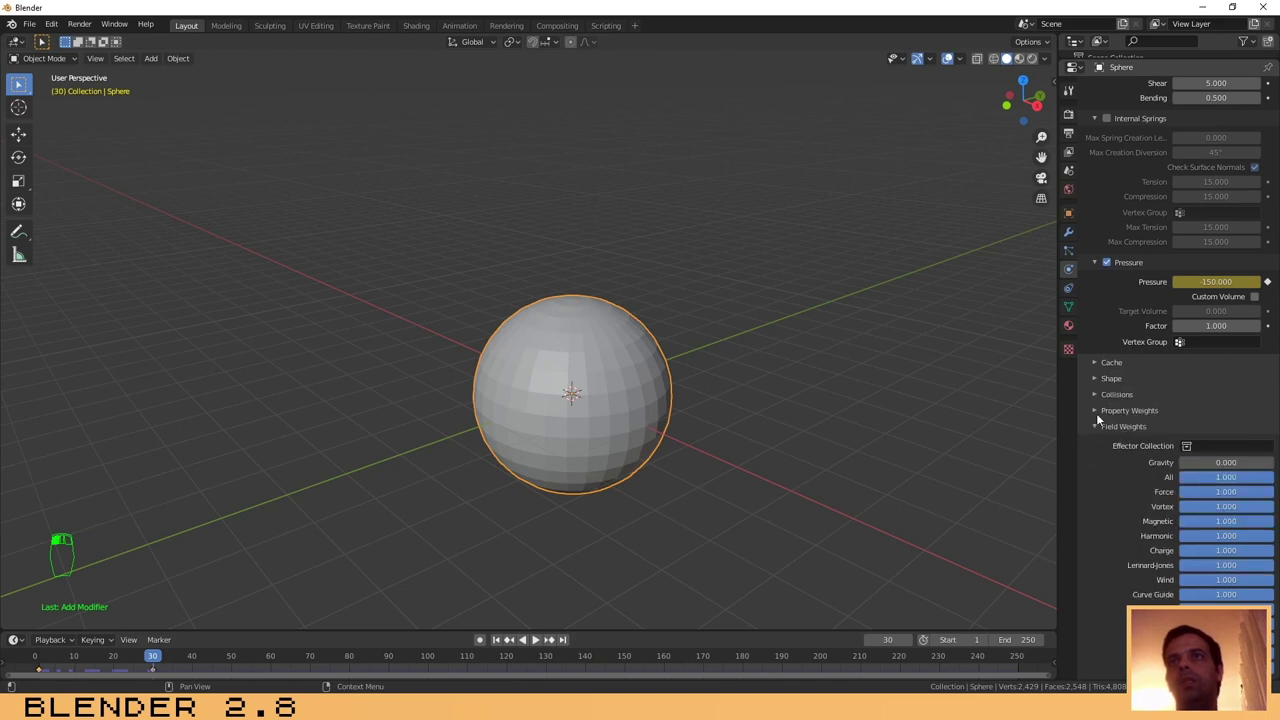
pyautogui.click(1094, 394)
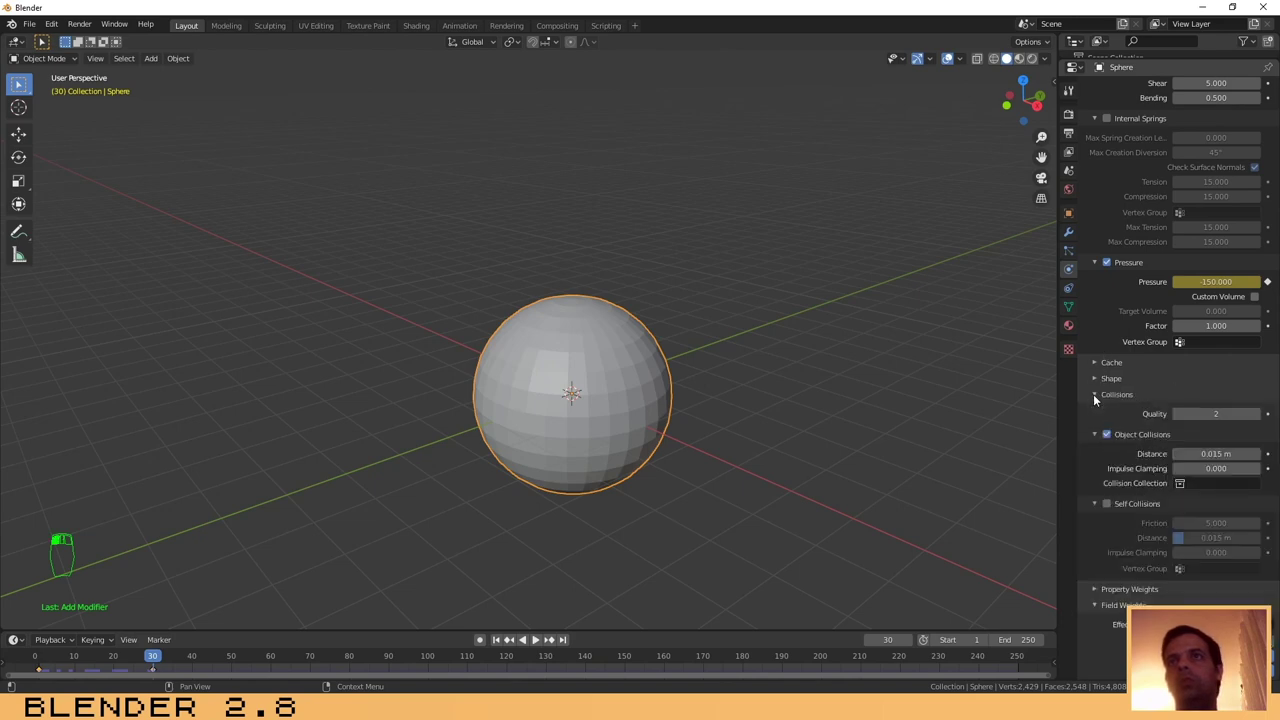
pyautogui.click(1221, 415)
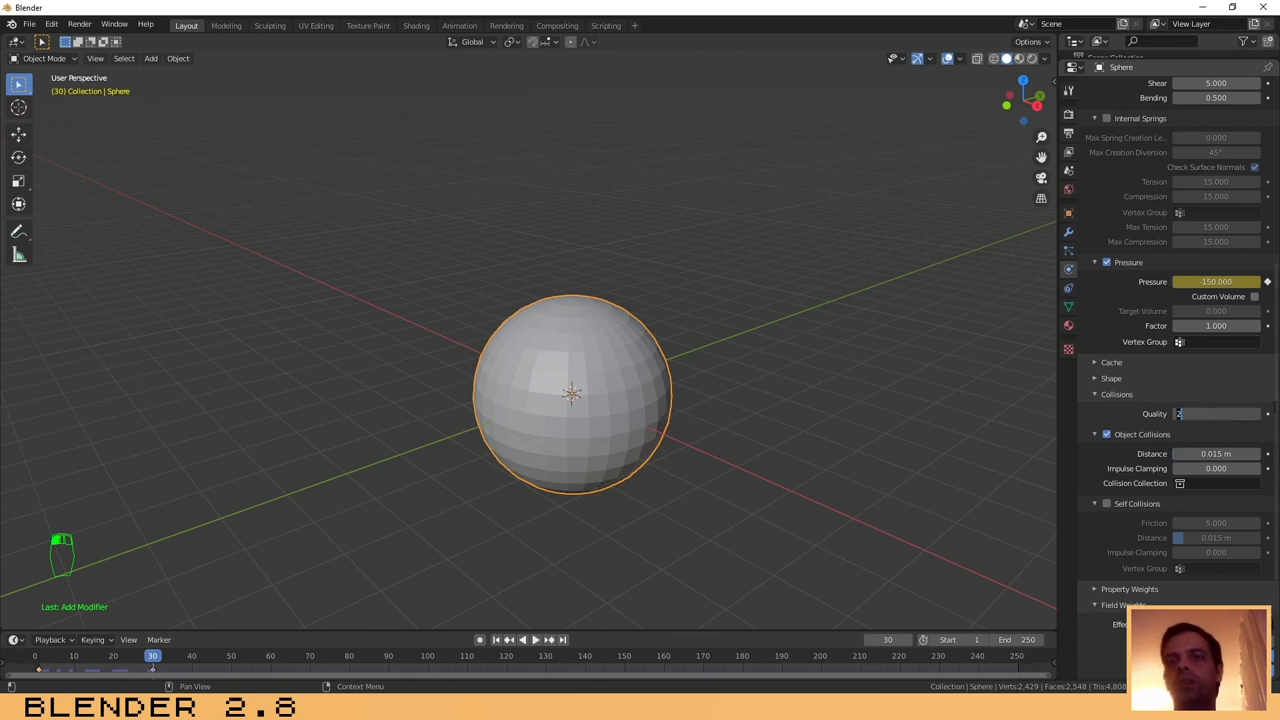
pyautogui.write('10')
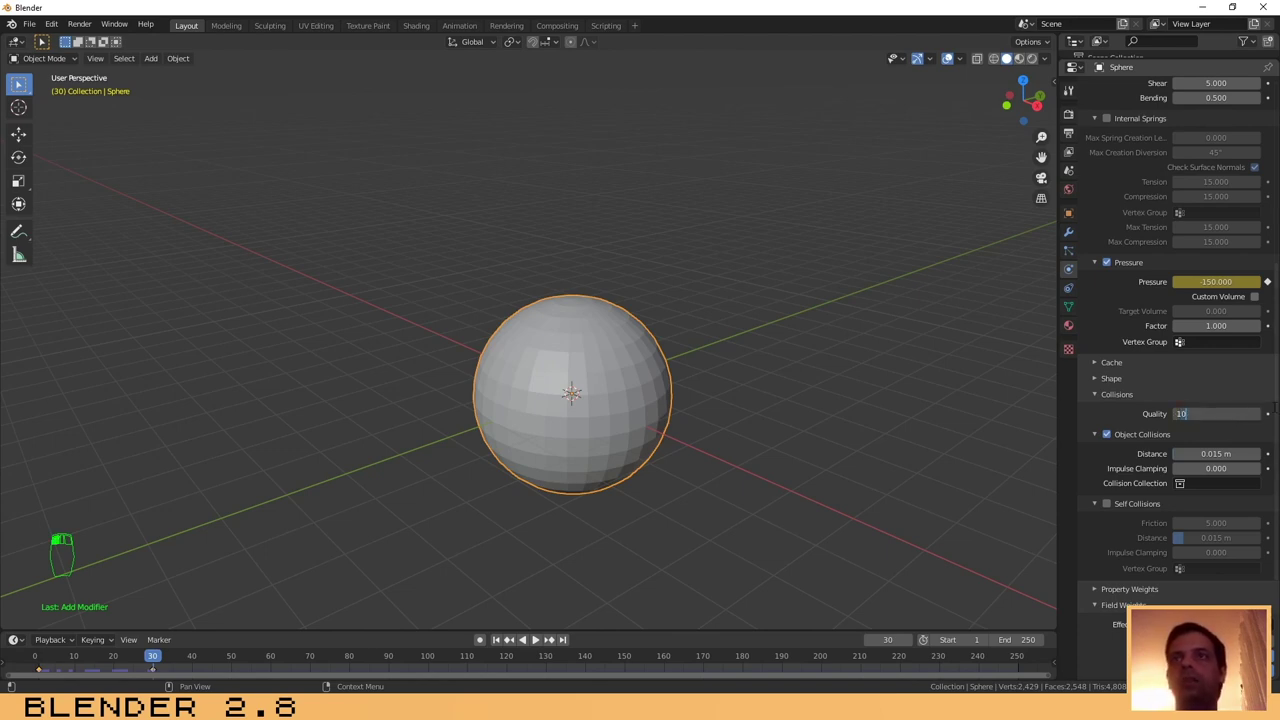
pyautogui.press('Return')
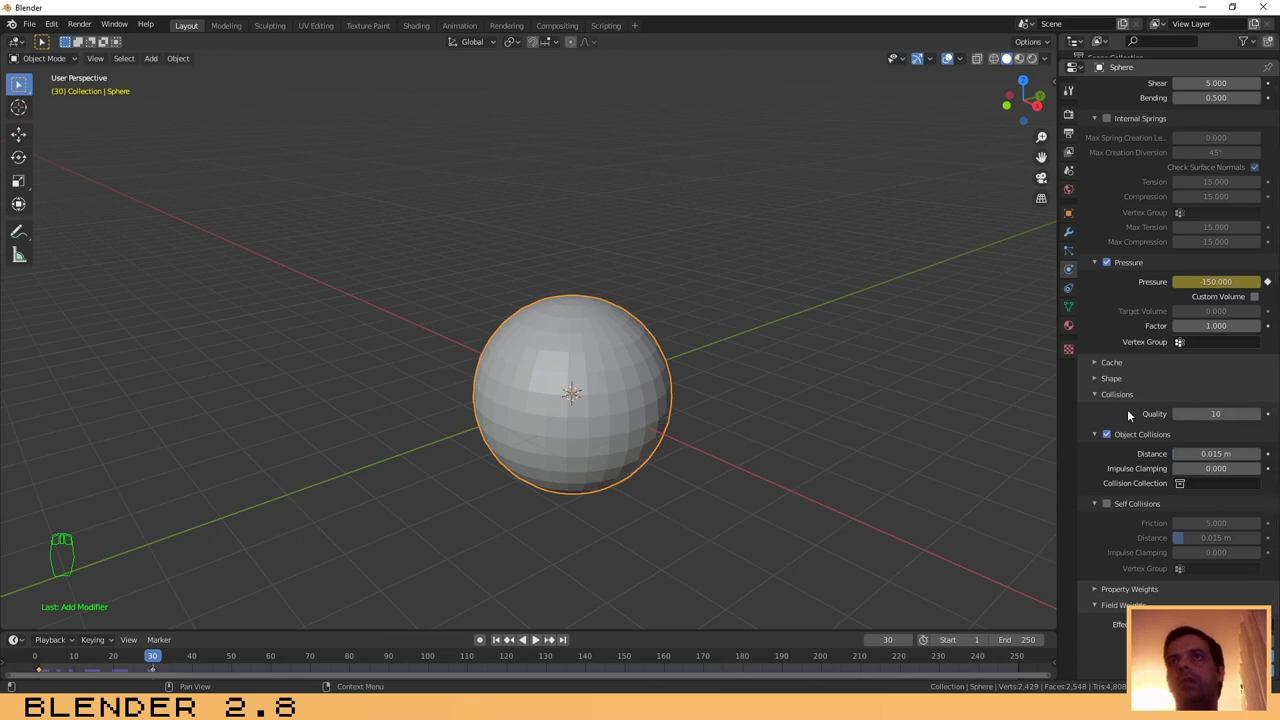
# Enable Self Collisions for the sphere's cloth, keeping the collision Quality at 10.
pyautogui.click(1107, 504)
pyautogui.scroll(-3, 1095, 545)
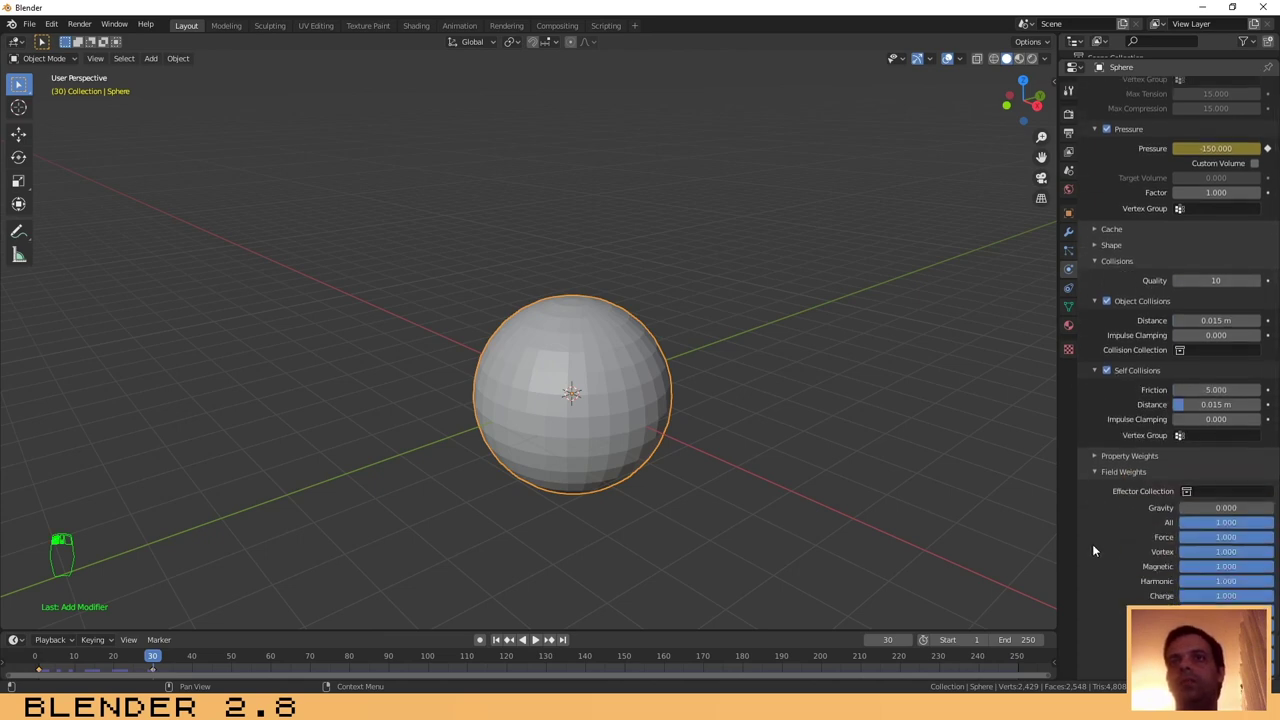
pyautogui.scroll(10, 1093, 543)
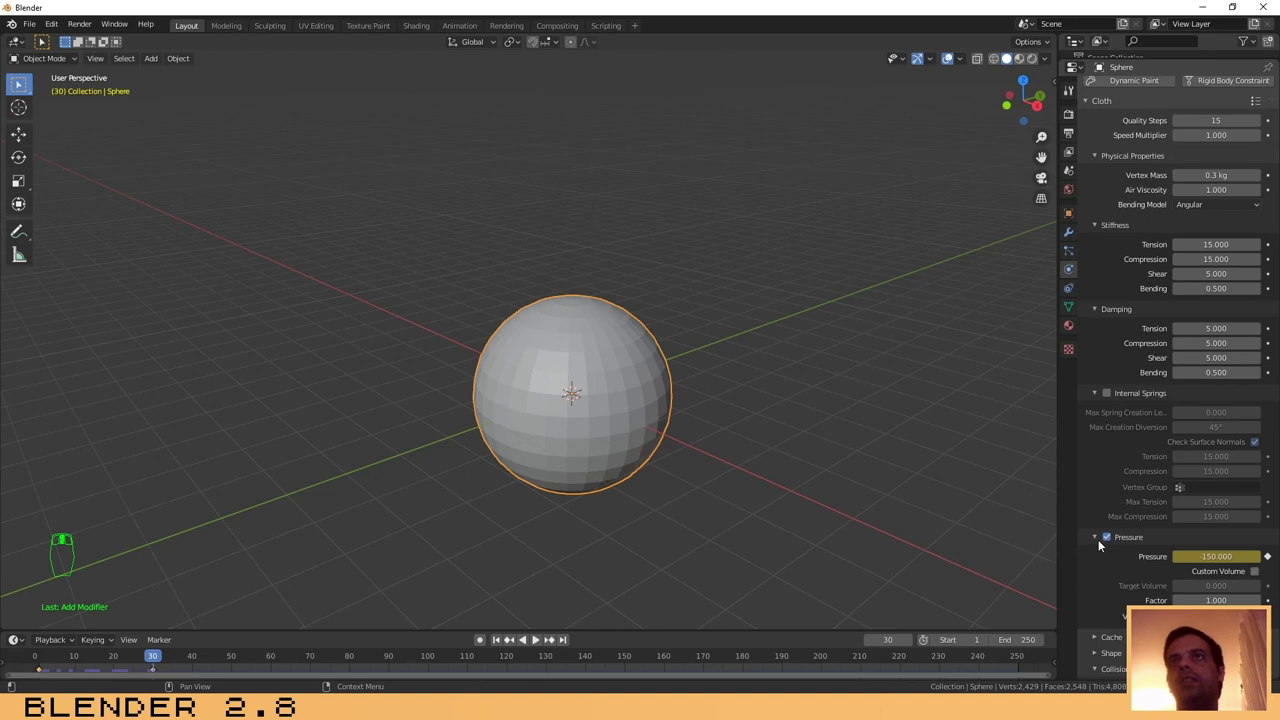
pyautogui.scroll(-10, 1098, 539)
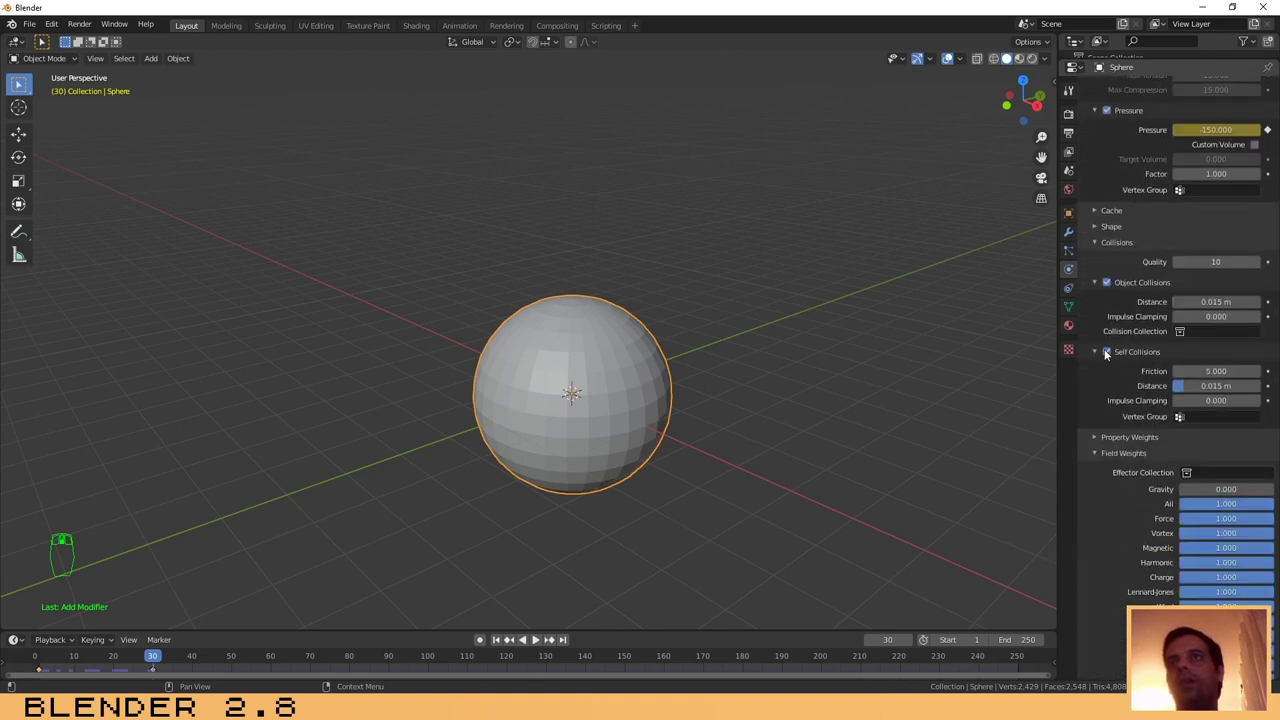
pyautogui.click(1107, 352)
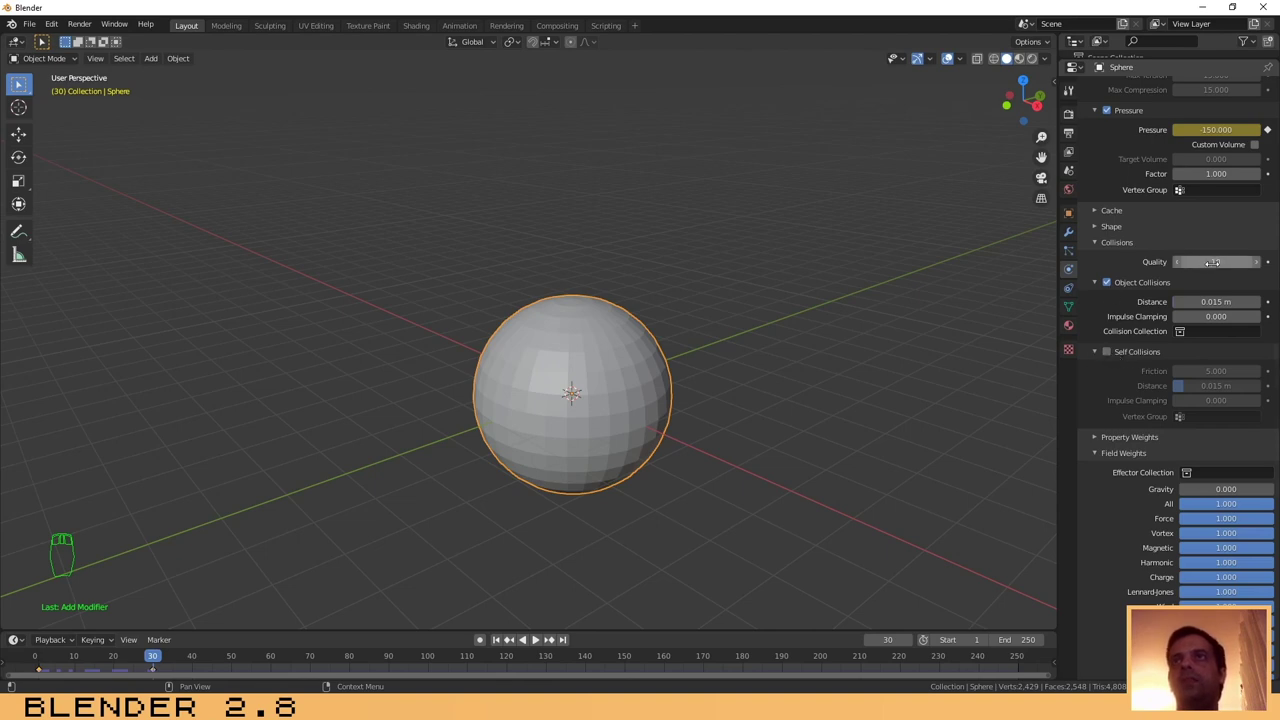
pyautogui.moveTo(1209, 262); pyautogui.dragTo(1220, 262)
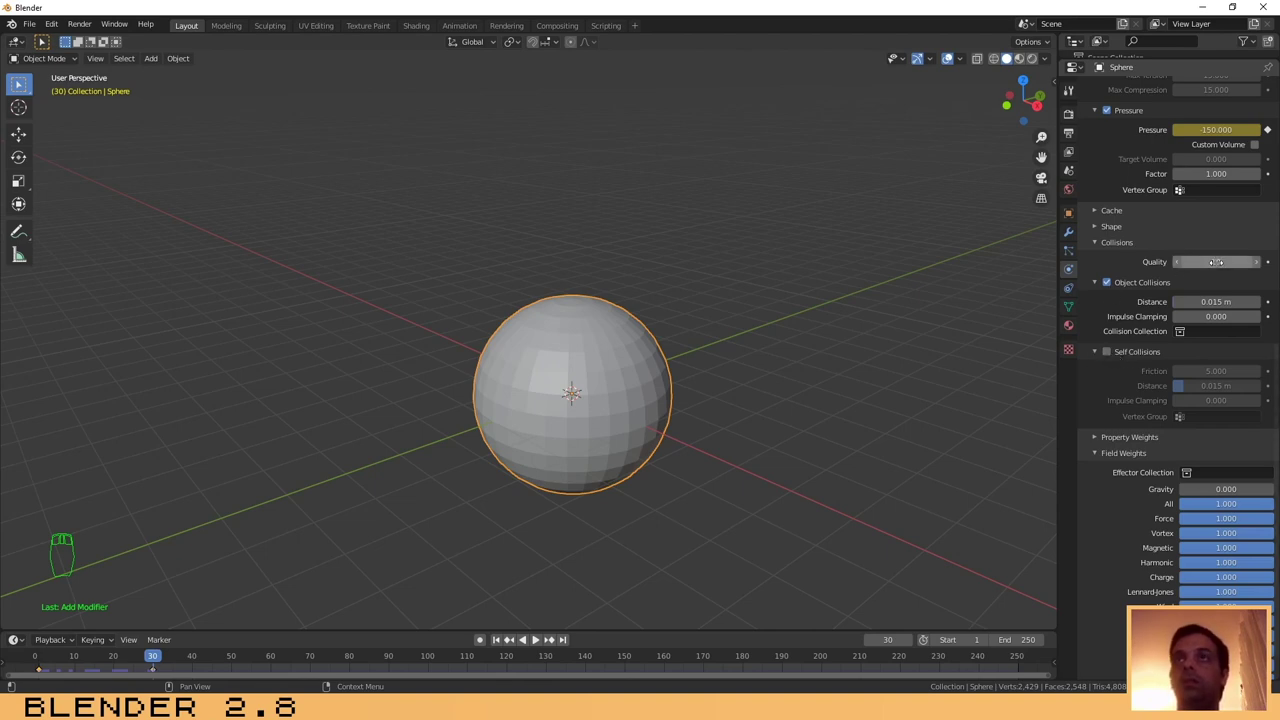
pyautogui.click(1217, 262)
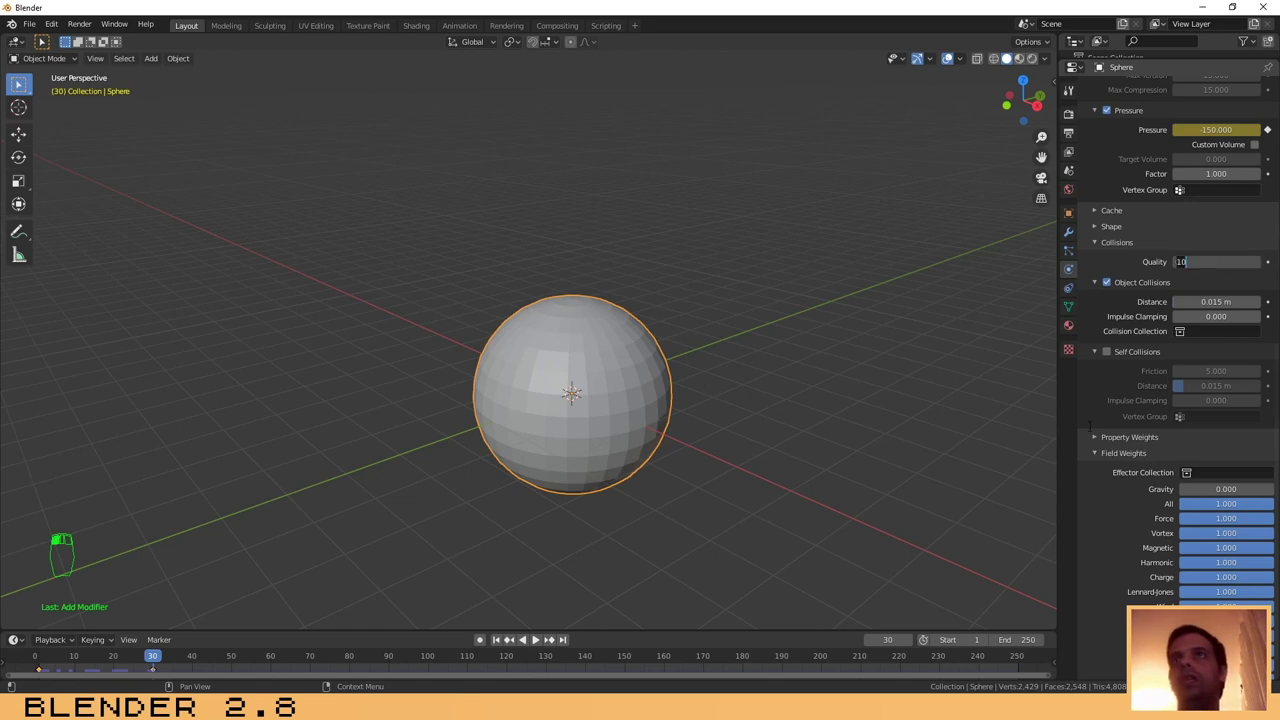
pyautogui.press('Return')
pyautogui.click(1106, 351)
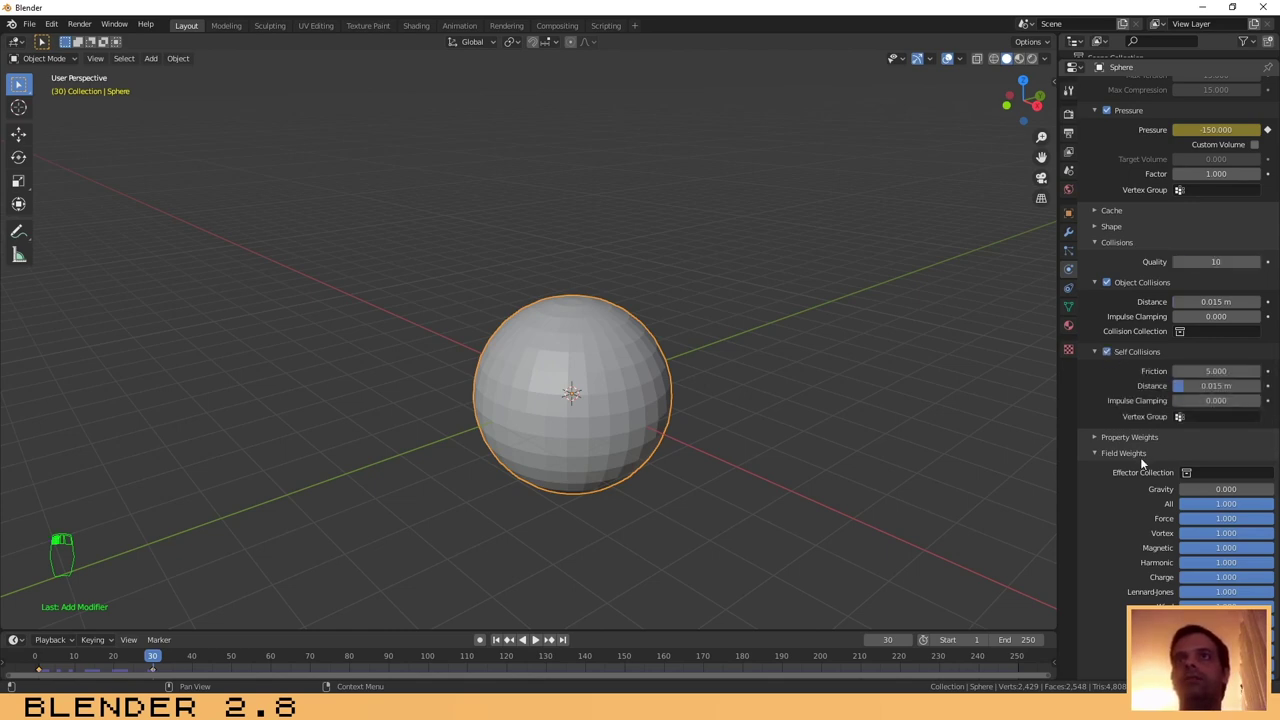
# Set the End frame of the cloth simulation cache to 30.
pyautogui.scroll(4, 1140, 457)
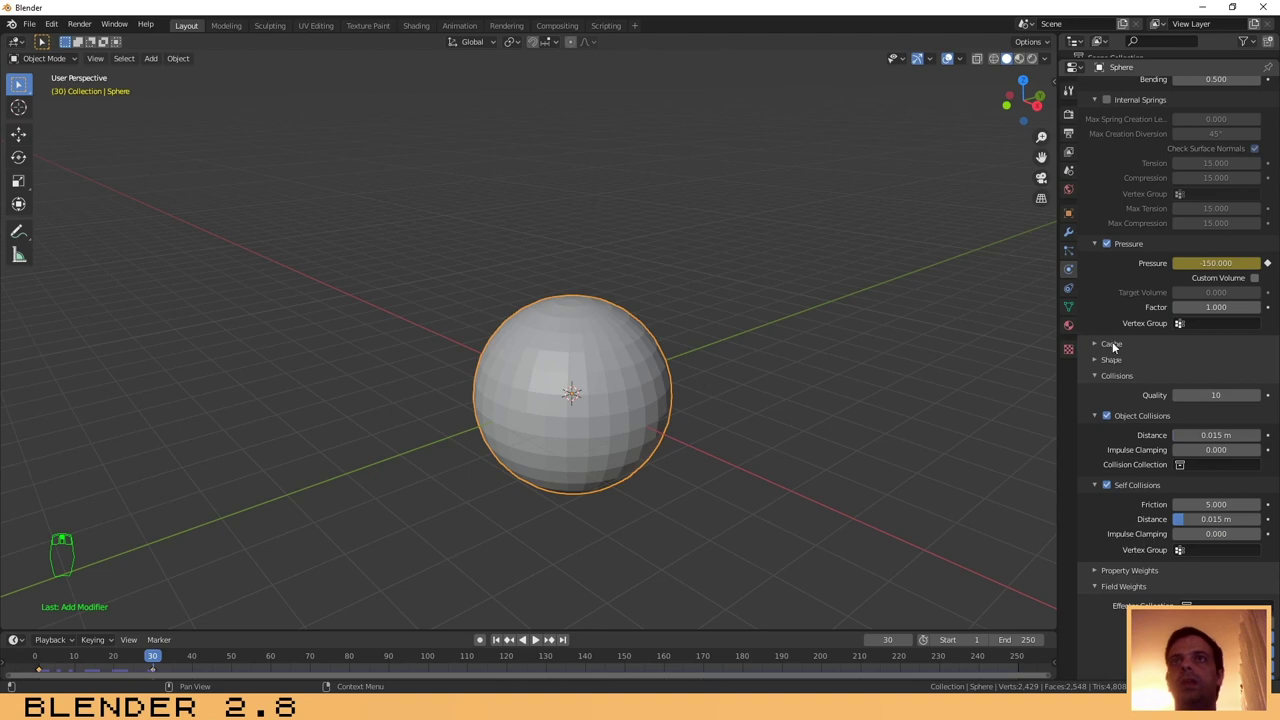
pyautogui.scroll(-3, 1109, 277)
pyautogui.click(1097, 264)
pyautogui.scroll(-3, 1147, 296)
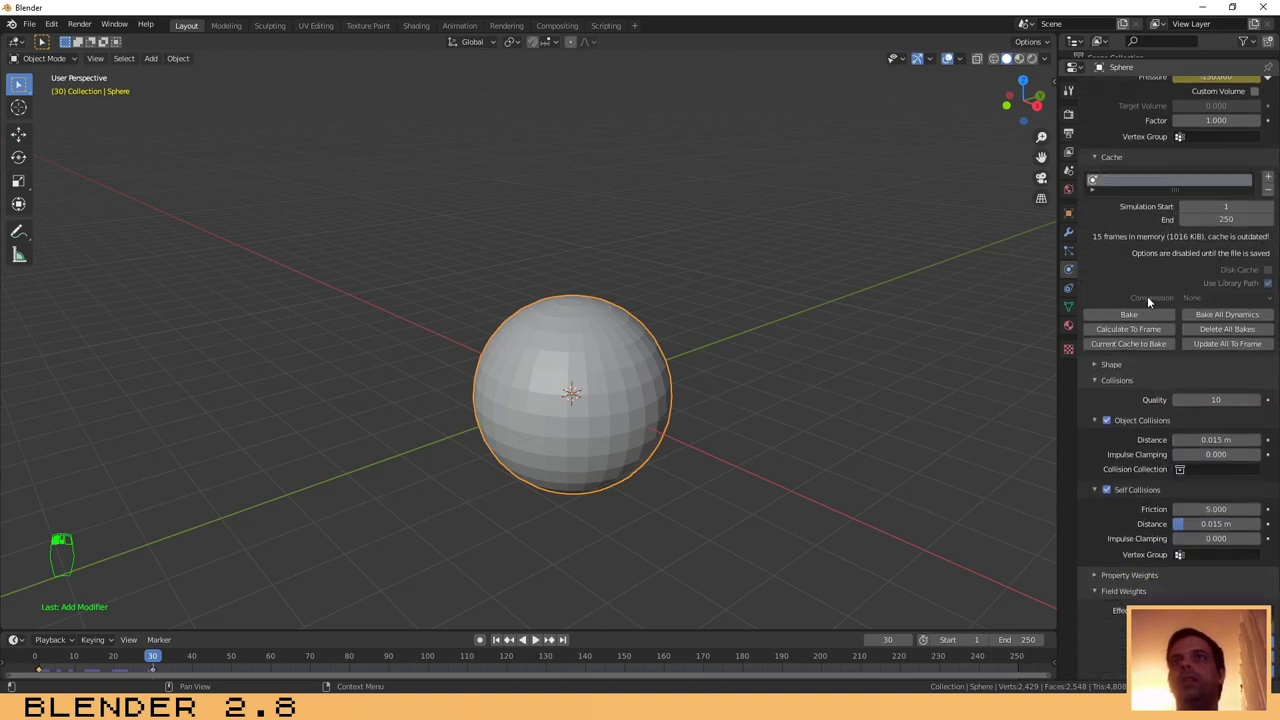
pyautogui.scroll(1, 1216, 256)
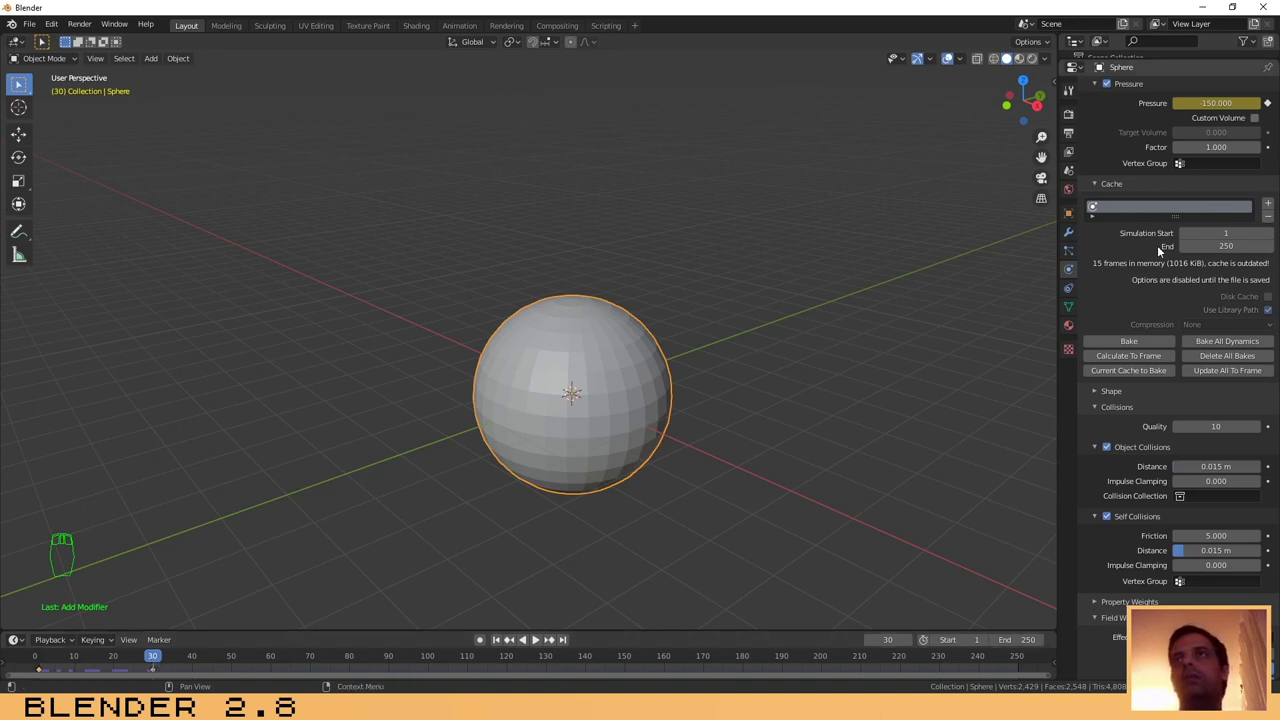
pyautogui.doubleClick(1226, 246)
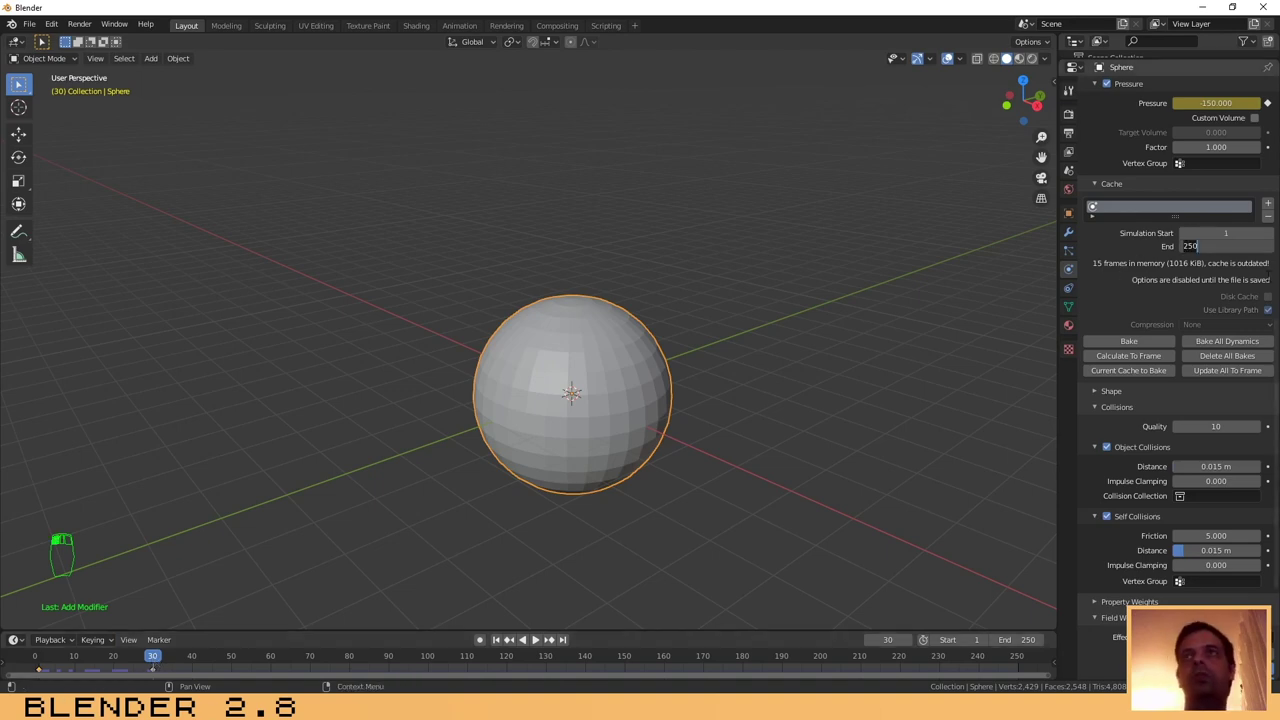
pyautogui.write('3')
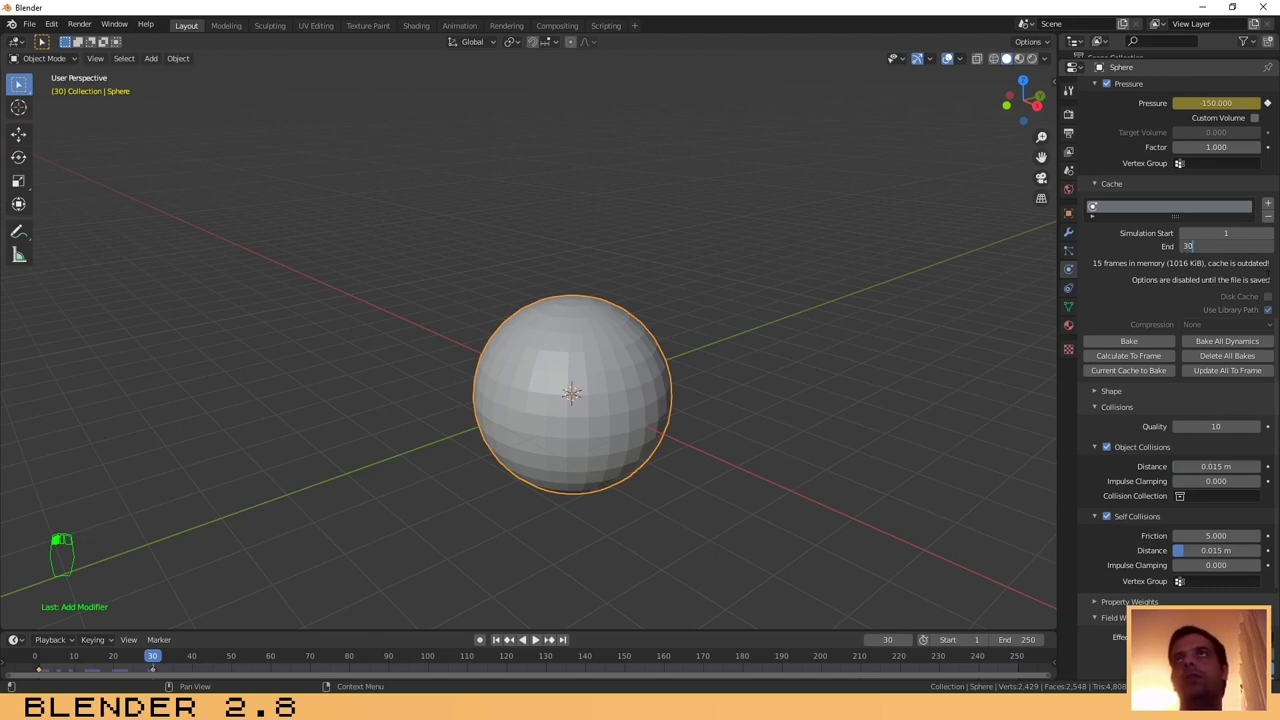
pyautogui.write('0')
pyautogui.press('Return')
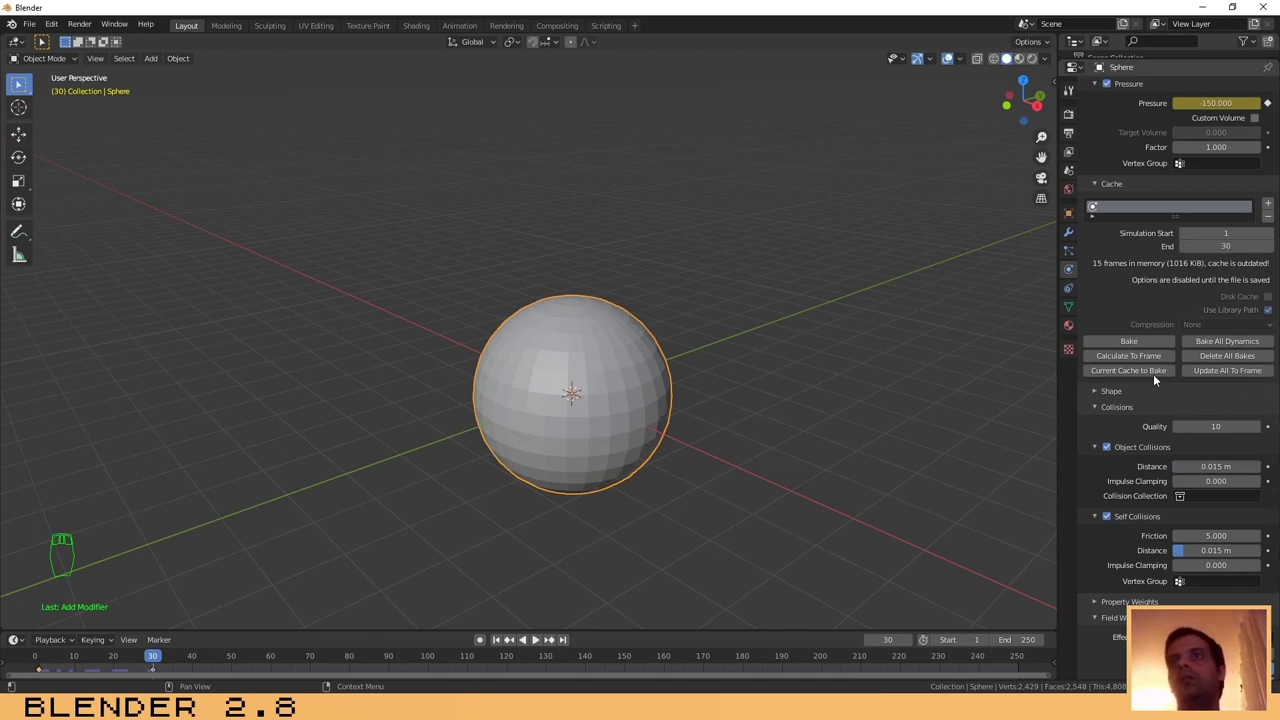
pyautogui.scroll(3, 1174, 427)
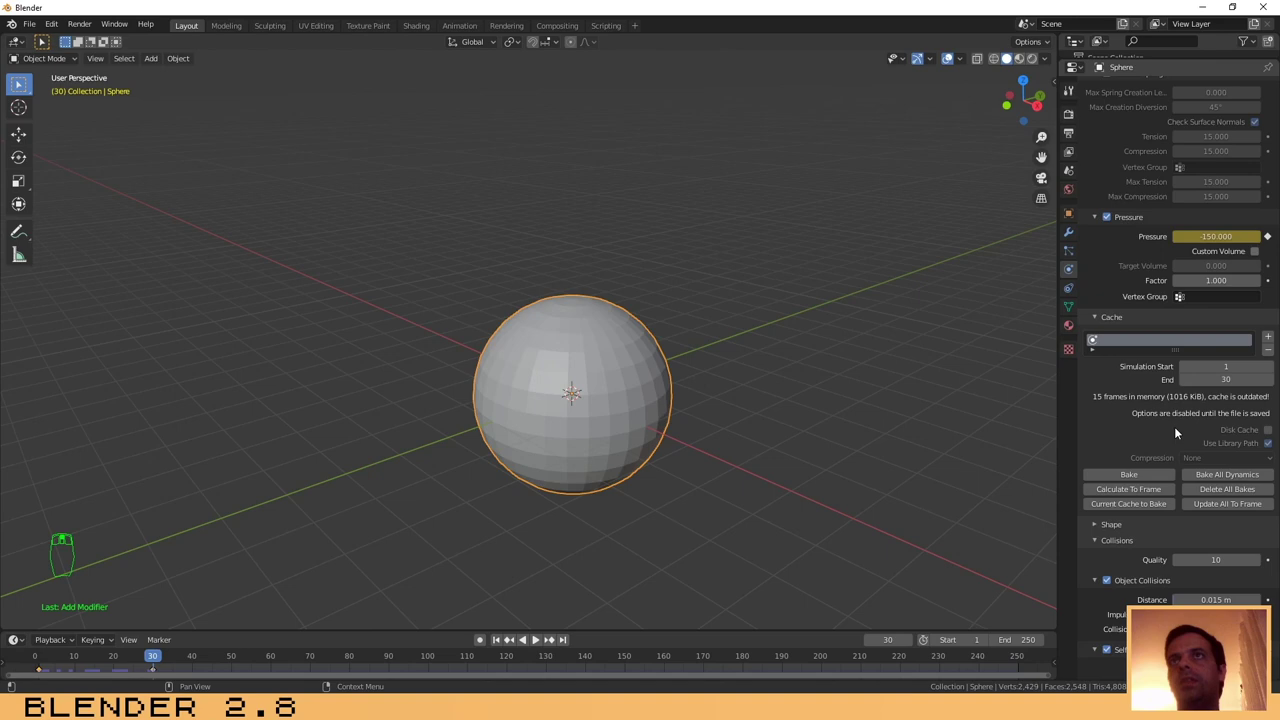
pyautogui.scroll(-1, 1174, 426)
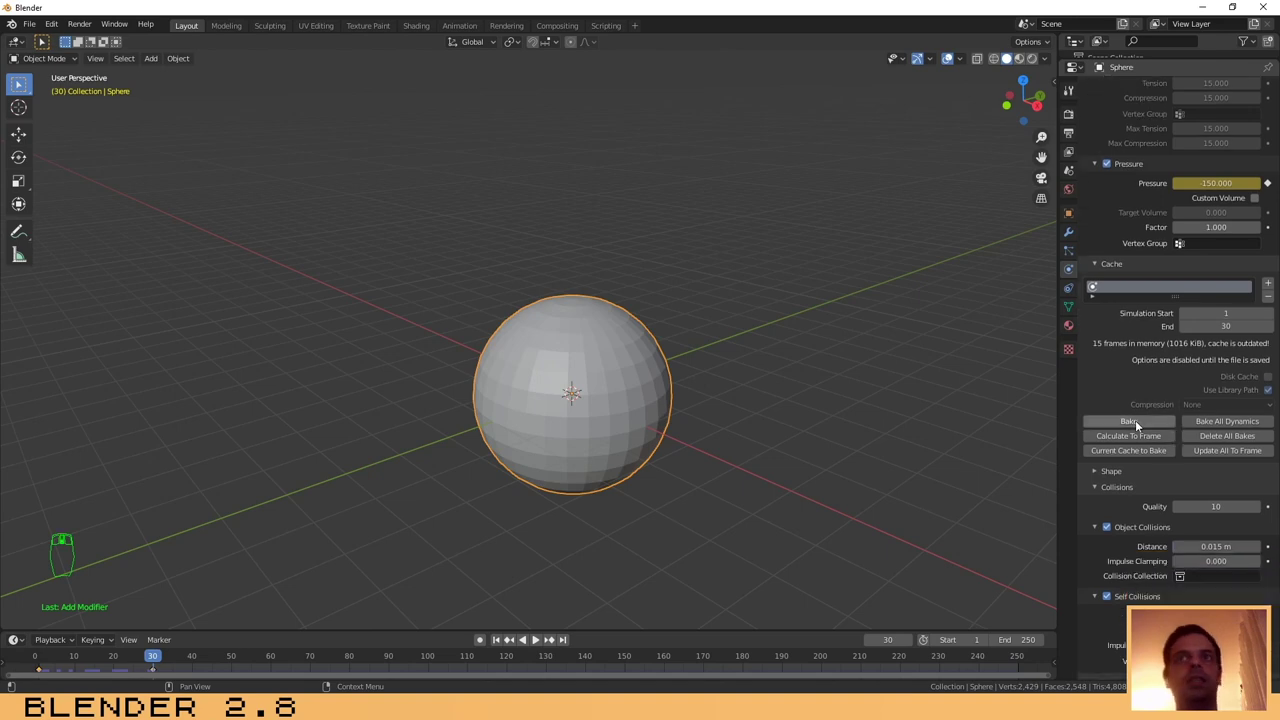
pyautogui.press('space')
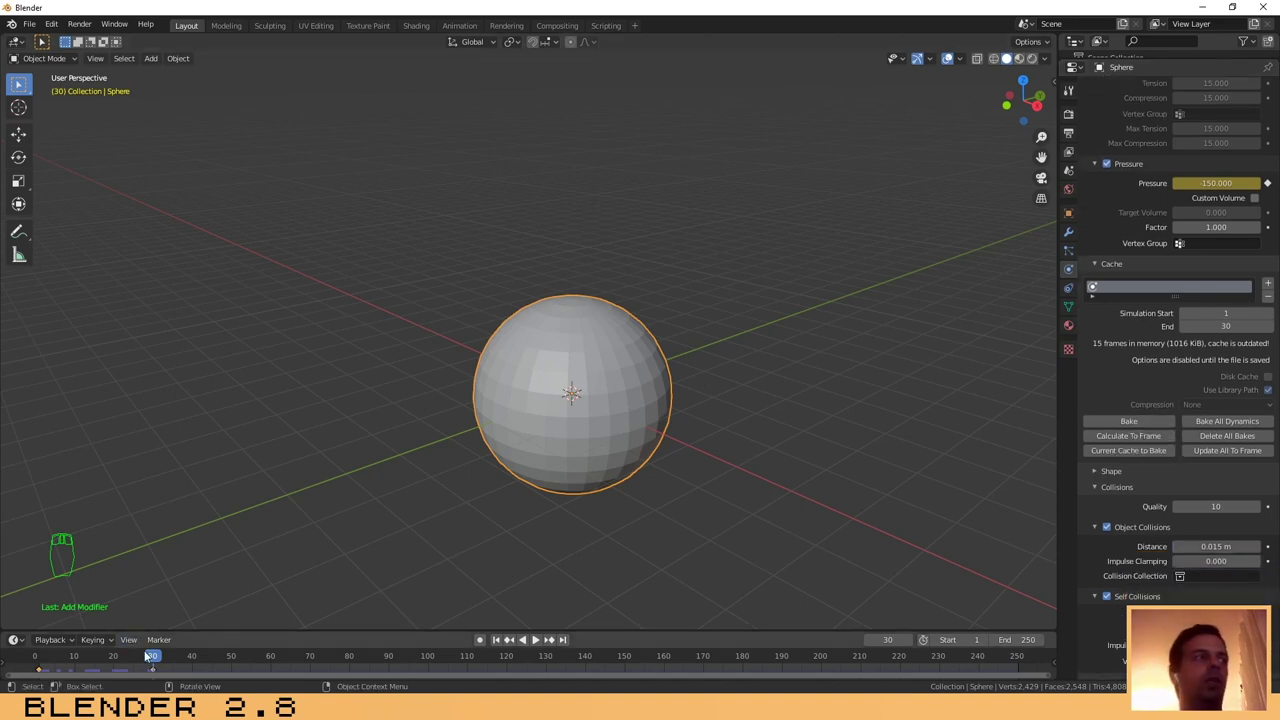
# Return to frame 1 and bake the sphere's cloth simulation.
pyautogui.click(58, 662)
pyautogui.press('Escape')
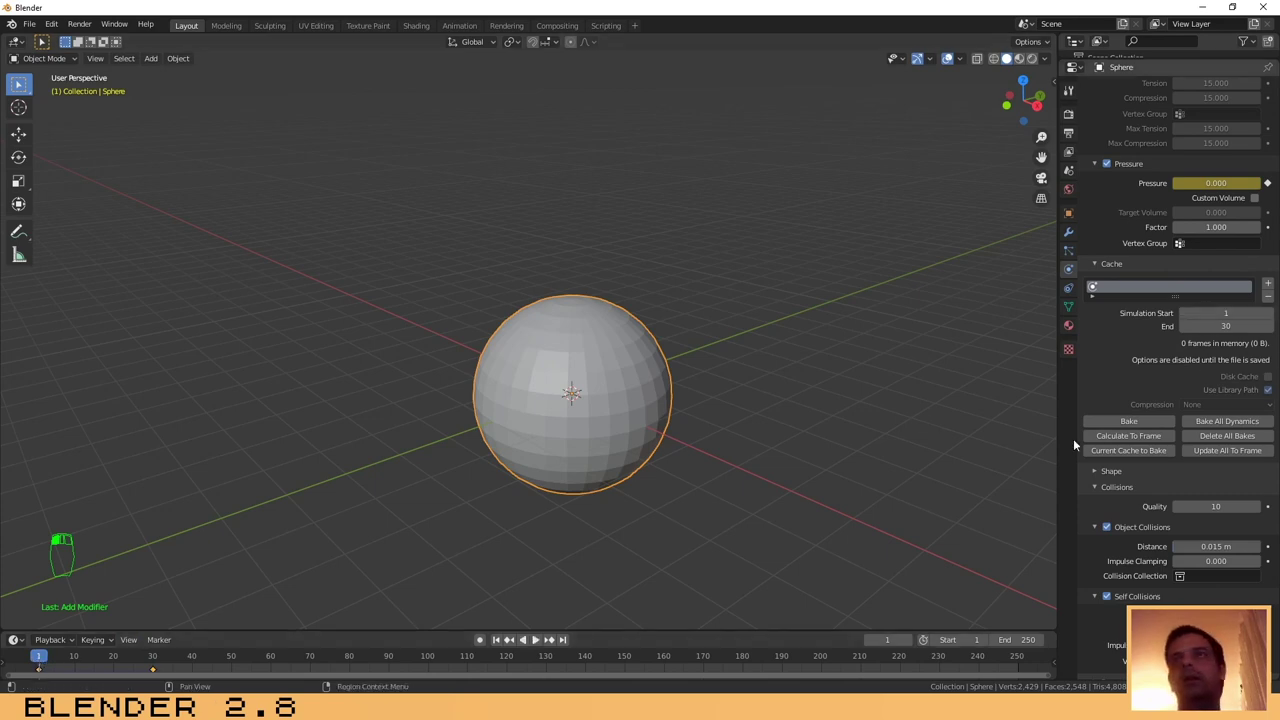
pyautogui.click(1130, 419)
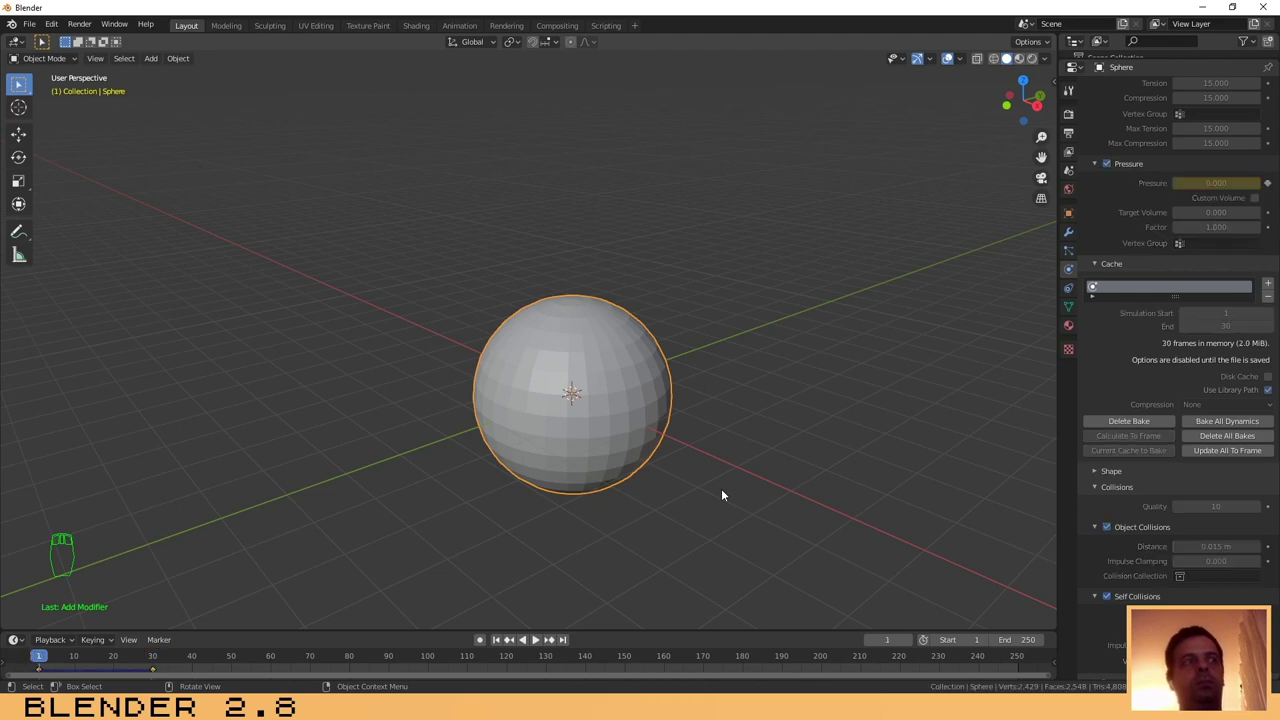
# Play back the baked cloth simulation twice from the first frame and return to frame 1.
pyautogui.click(537, 640)
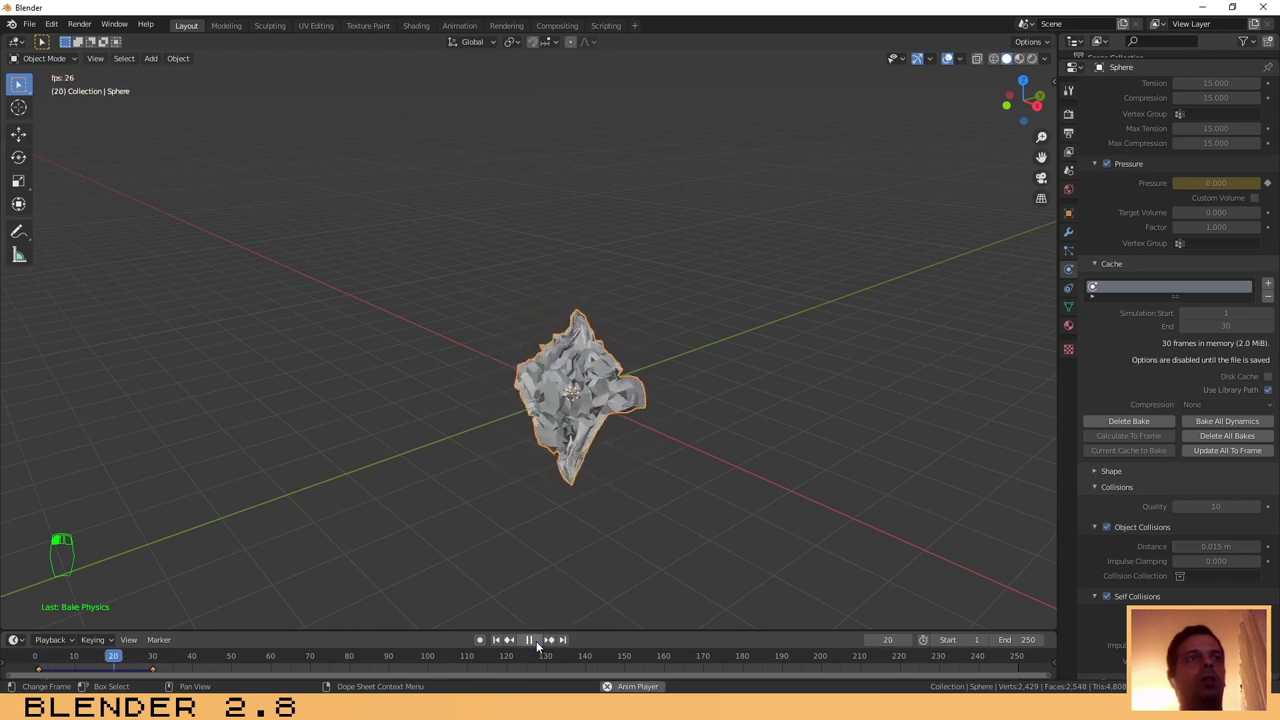
pyautogui.click(530, 640)
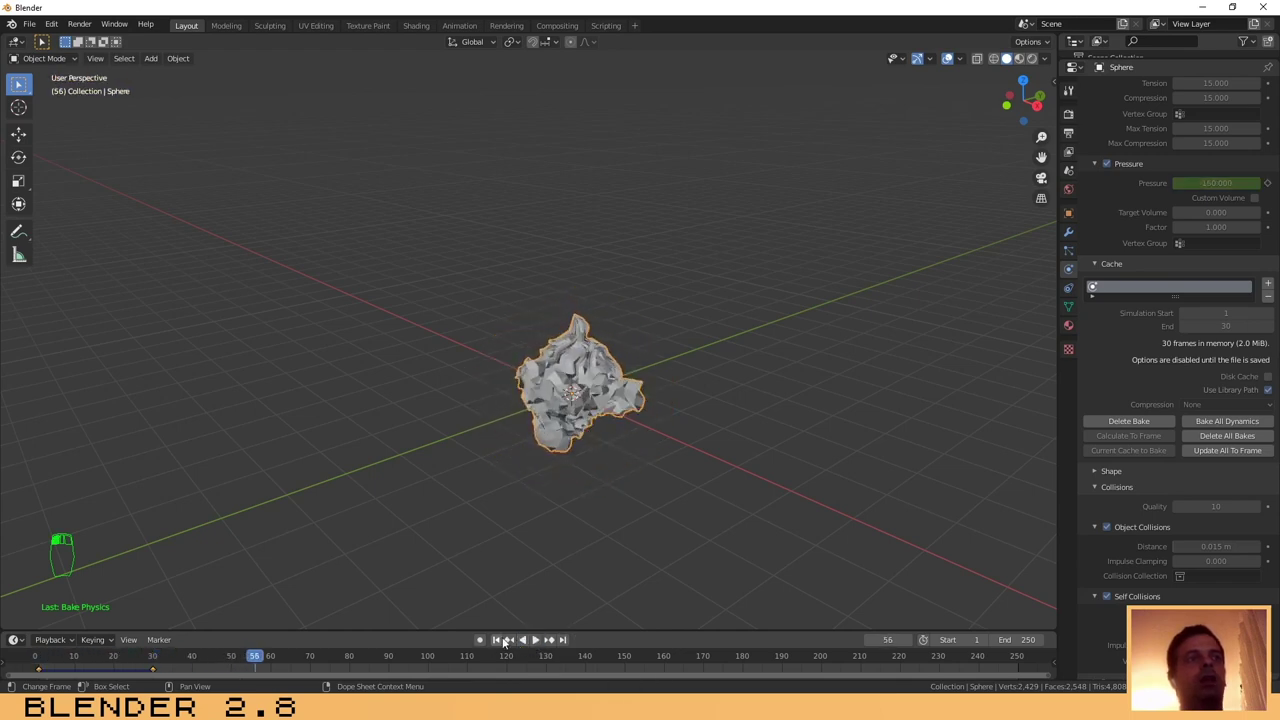
pyautogui.click(496, 640)
pyautogui.click(533, 640)
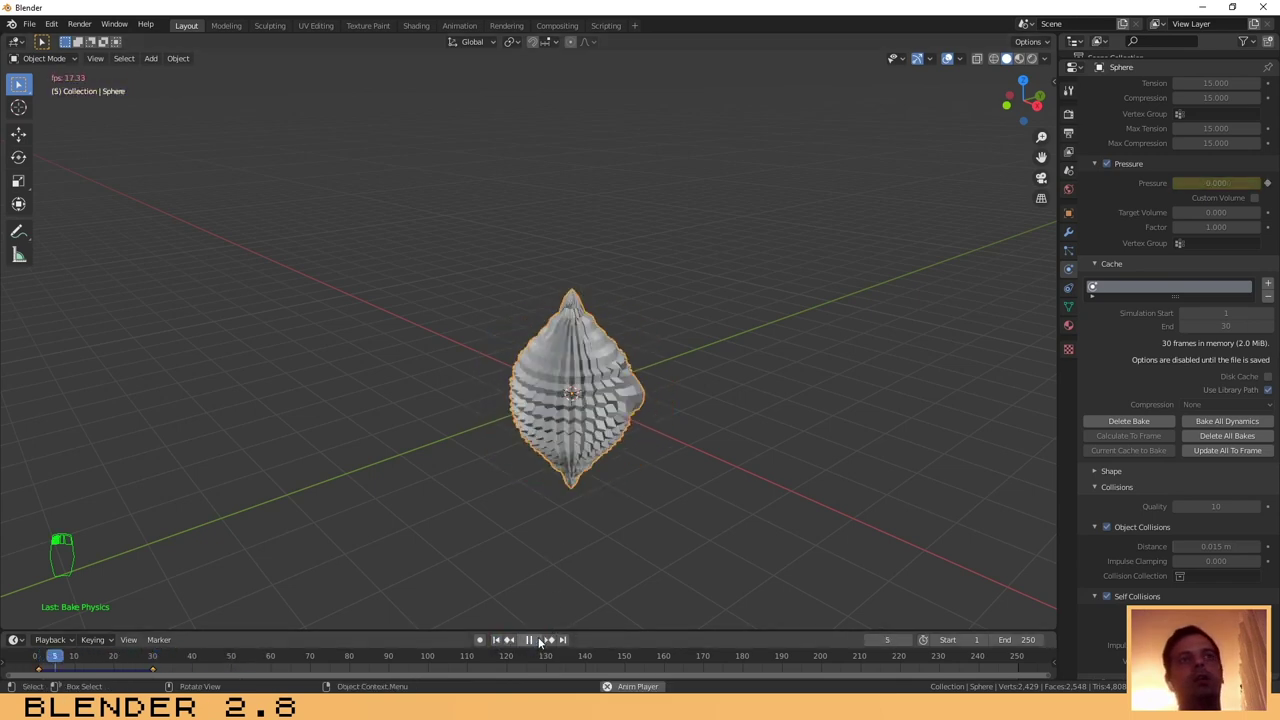
pyautogui.click(530, 640)
pyautogui.click(496, 640)
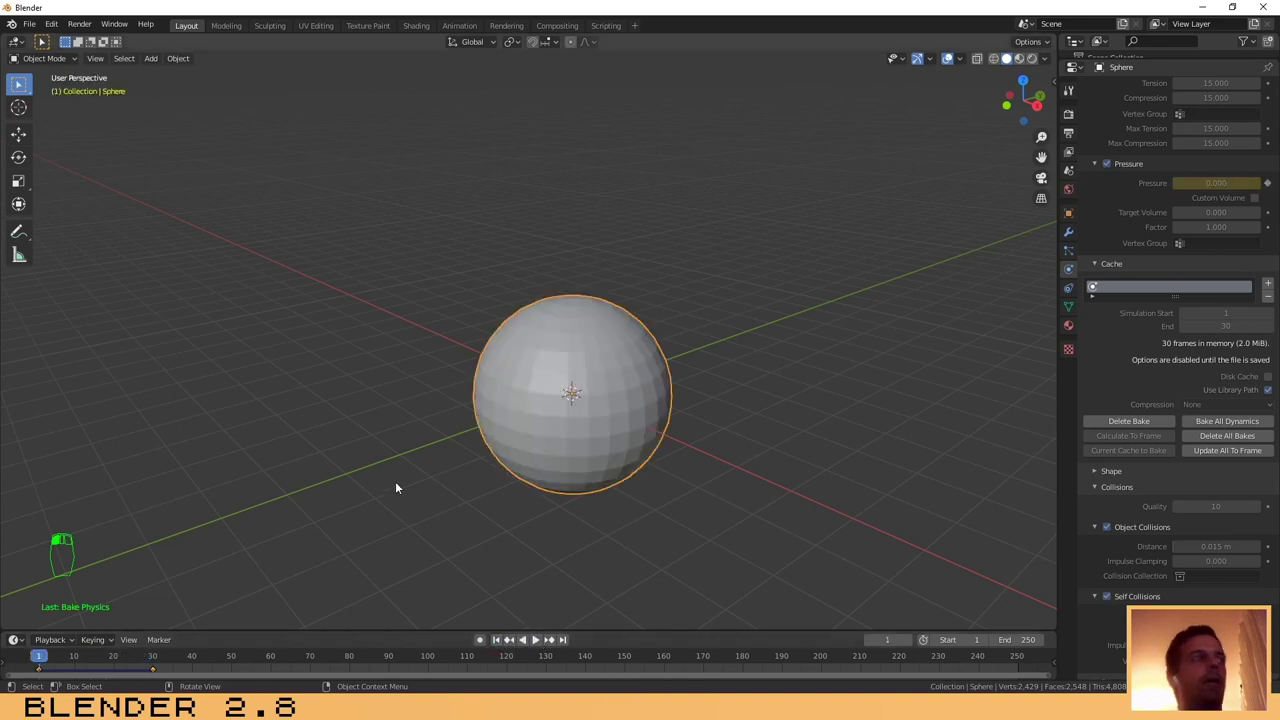
# Add a Subdivision Surface modifier to the sphere with Render and Viewport subdivisions at 3, and shade the sphere smooth.
pyautogui.click(569, 369)
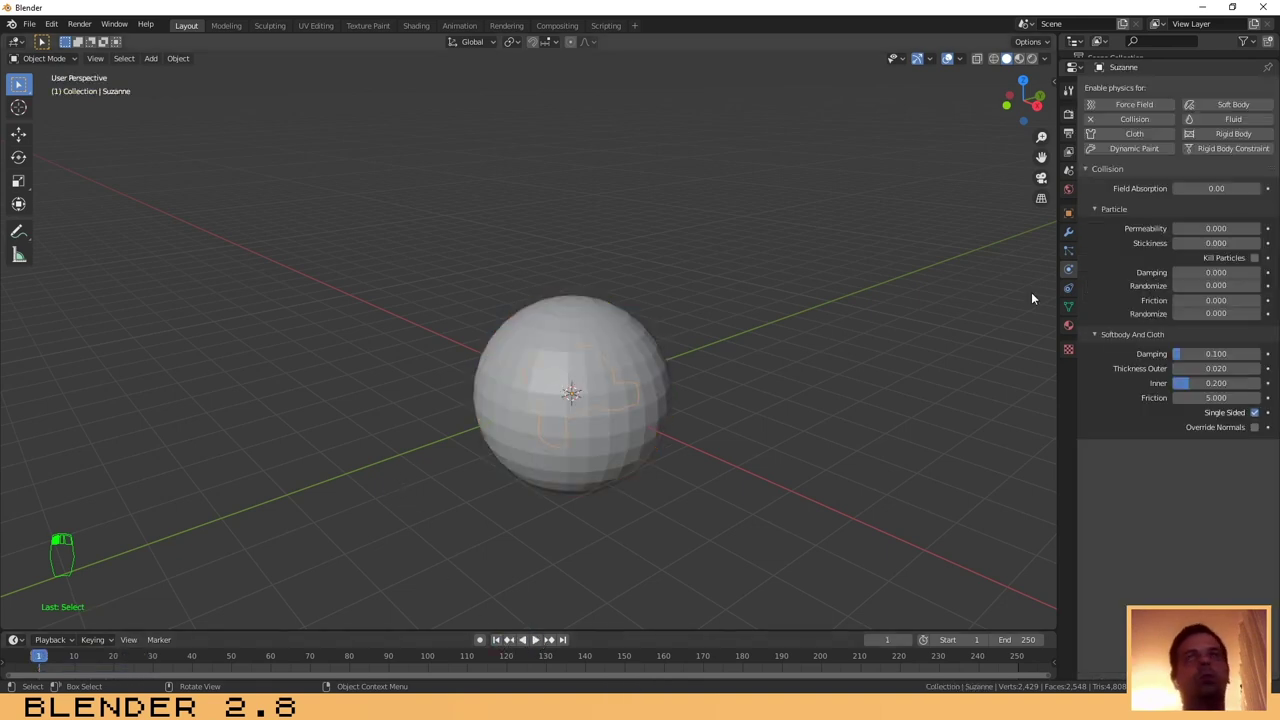
pyautogui.click(600, 328)
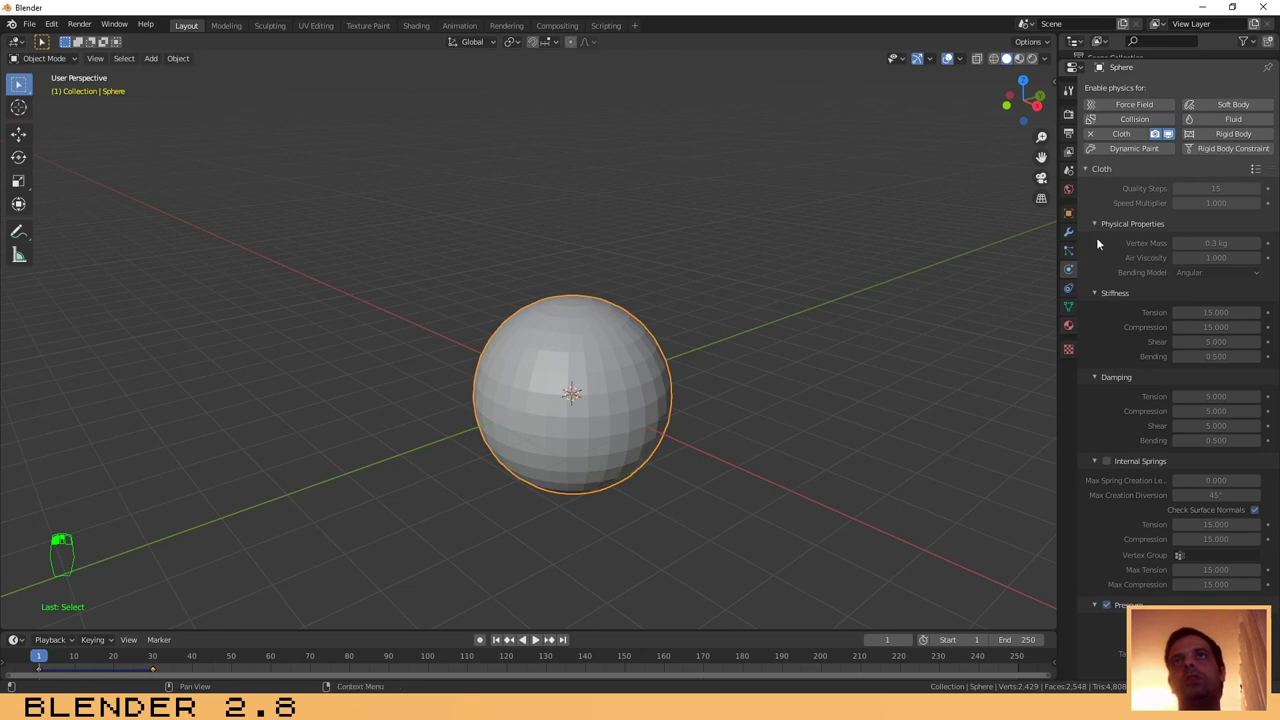
pyautogui.click(1068, 234)
pyautogui.click(1118, 88)
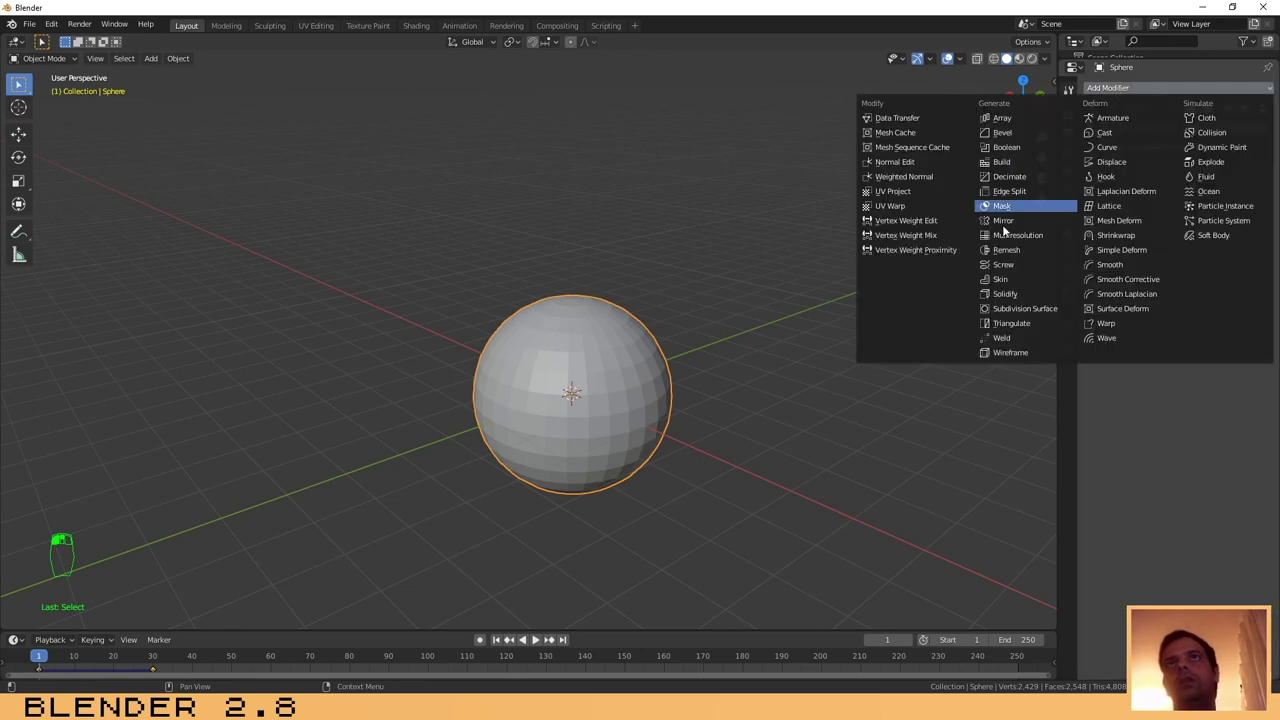
pyautogui.click(1048, 313)
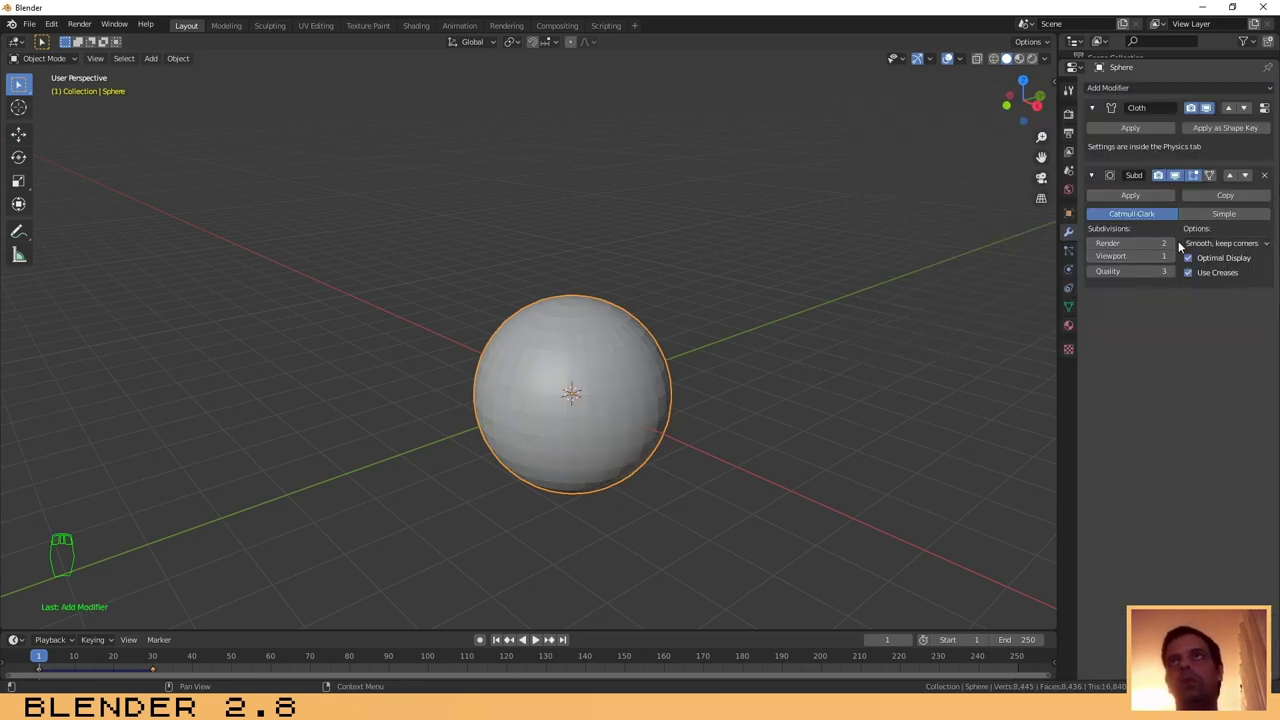
pyautogui.click(1172, 243)
pyautogui.click(1172, 256)
pyautogui.click(1172, 256)
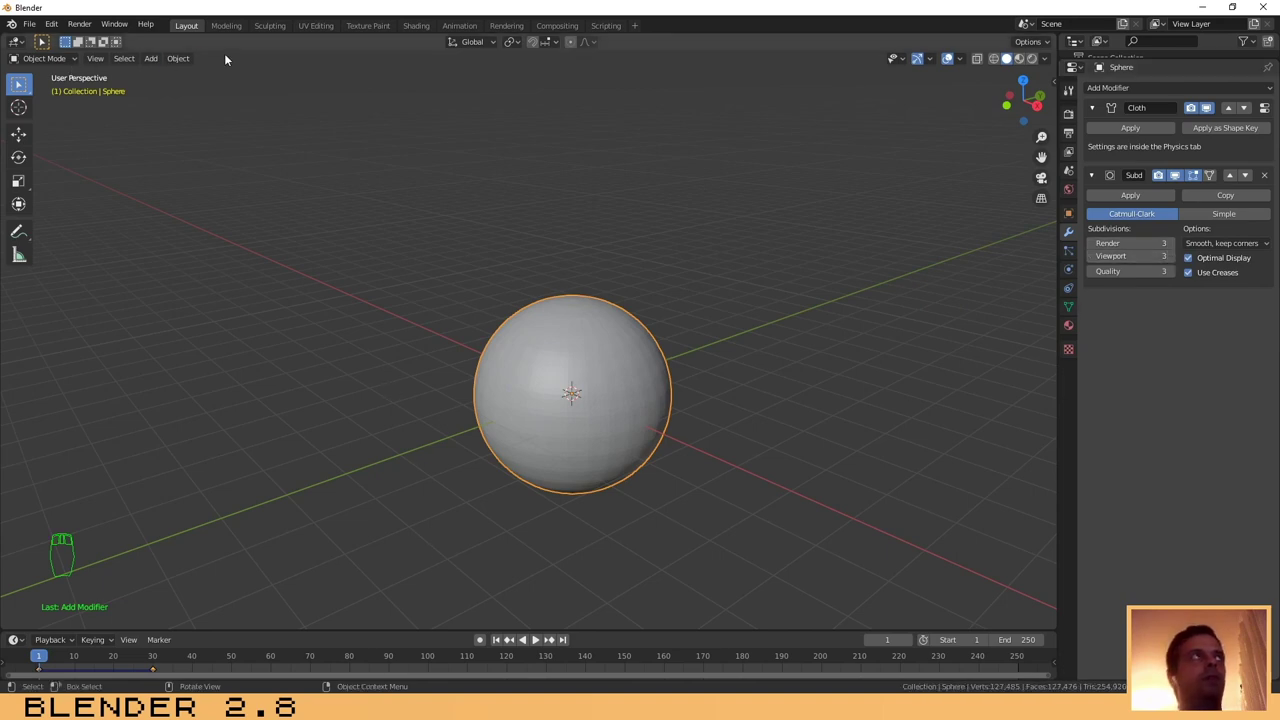
pyautogui.click(178, 58)
pyautogui.click(239, 325)
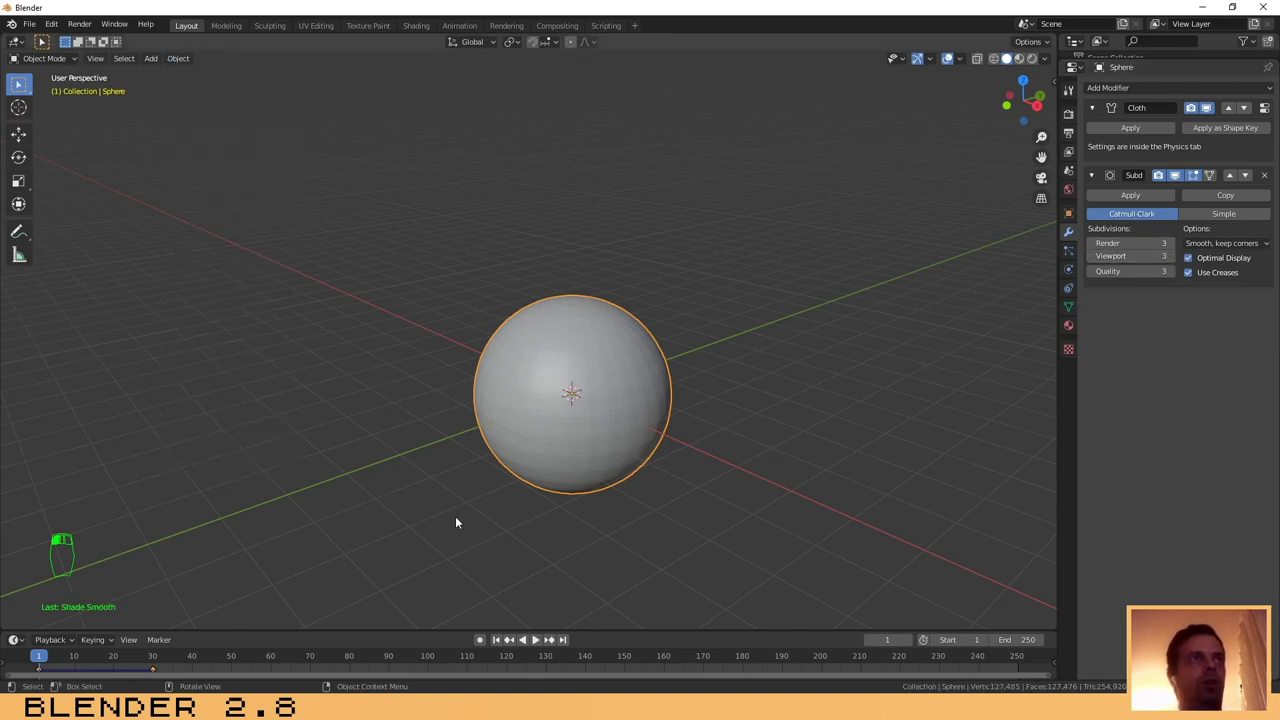
# Play back the smoothed simulation, inspect the wrapped head from its face side, and settle on frame 25.
pyautogui.click(535, 639)
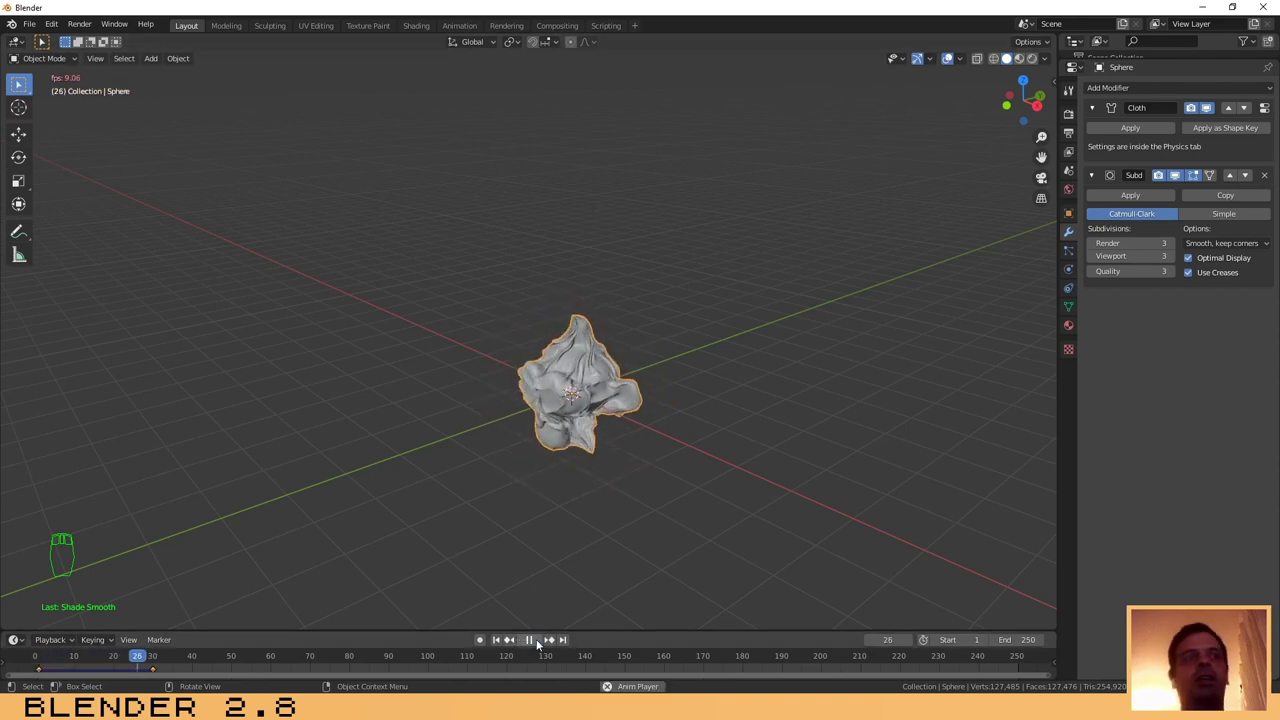
pyautogui.click(535, 639)
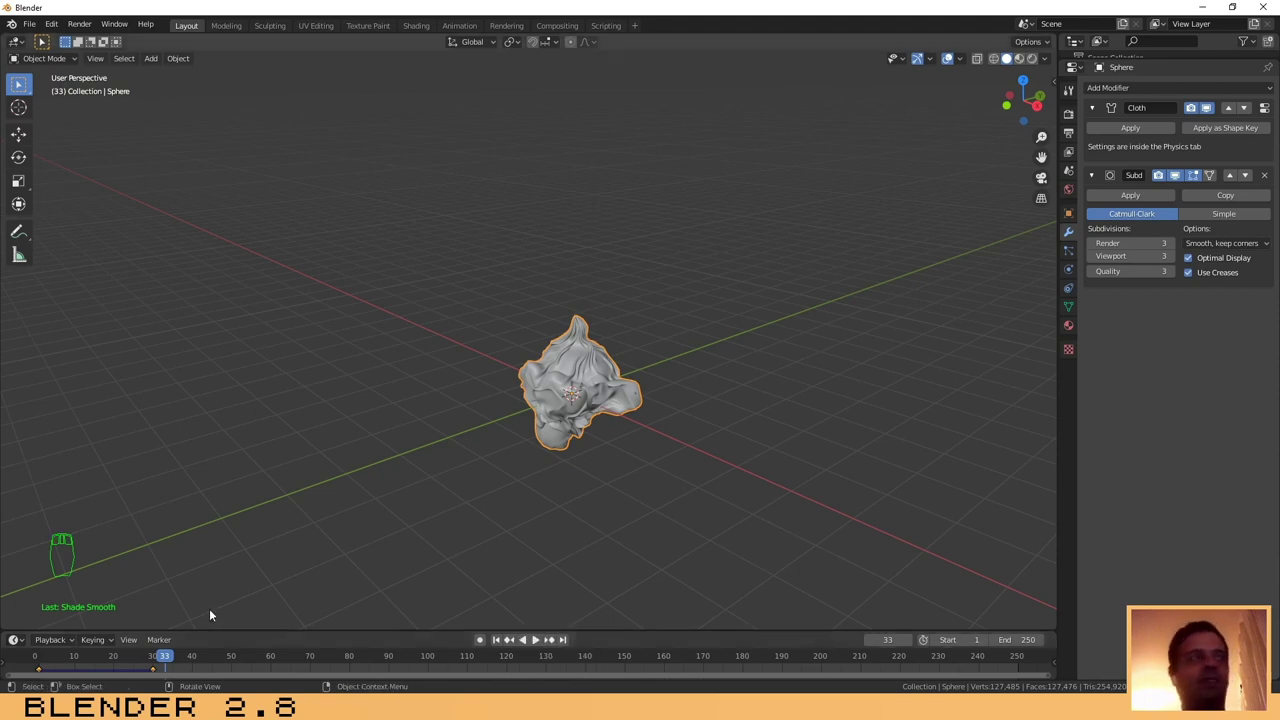
pyautogui.moveTo(168, 658); pyautogui.dragTo(124, 662)
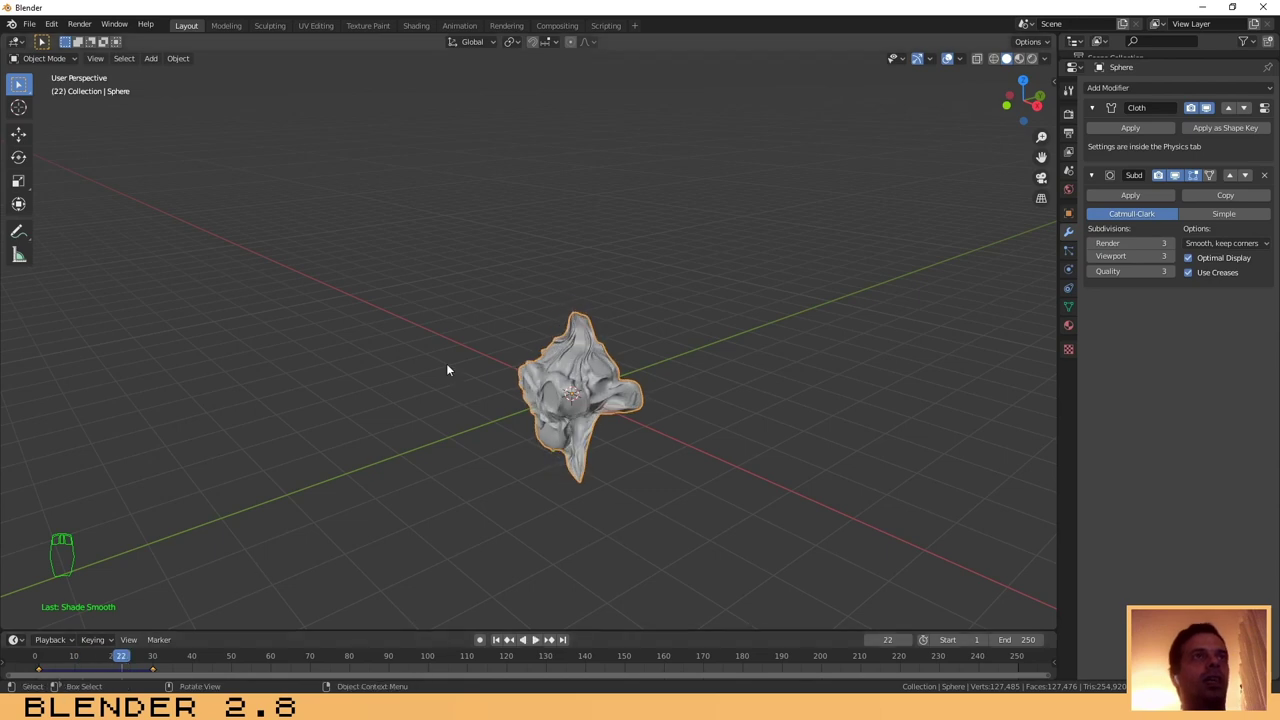
pyautogui.moveTo(446, 366); pyautogui.dragTo(562, 376, button='middle')
pyautogui.click(562, 376)
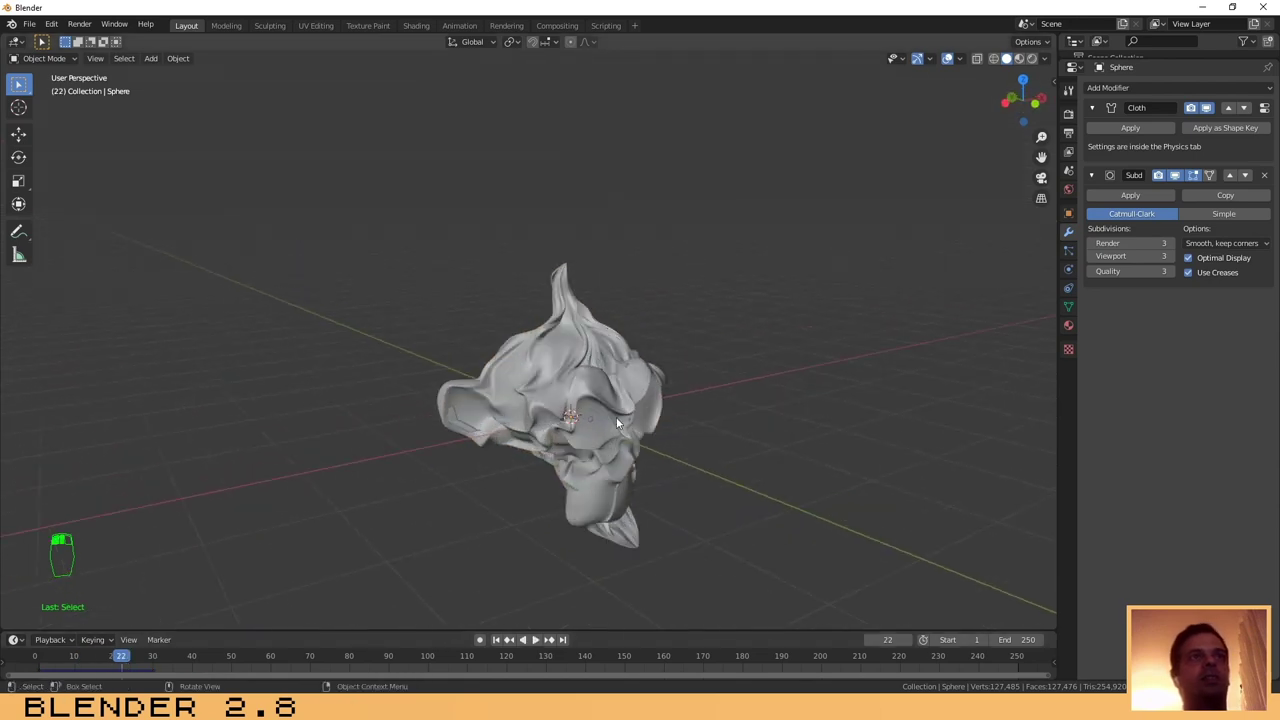
pyautogui.moveTo(686, 438); pyautogui.dragTo(557, 237, button='middle')
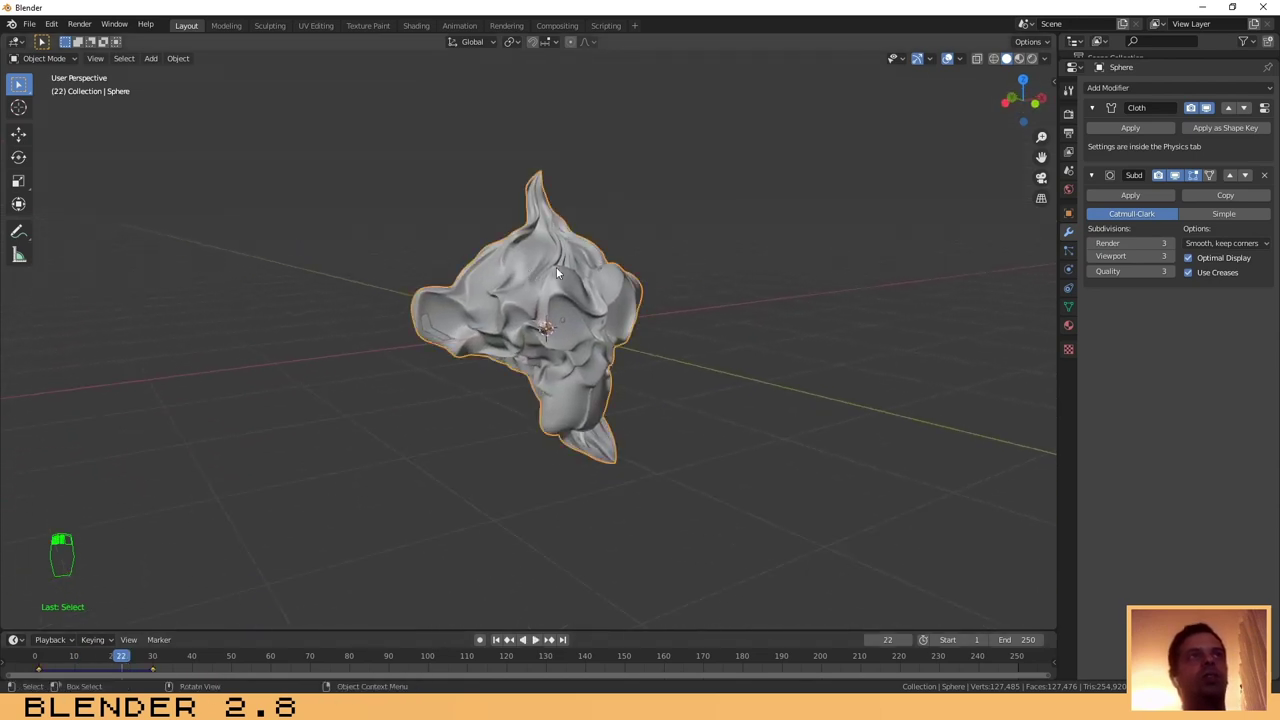
pyautogui.click(130, 658)
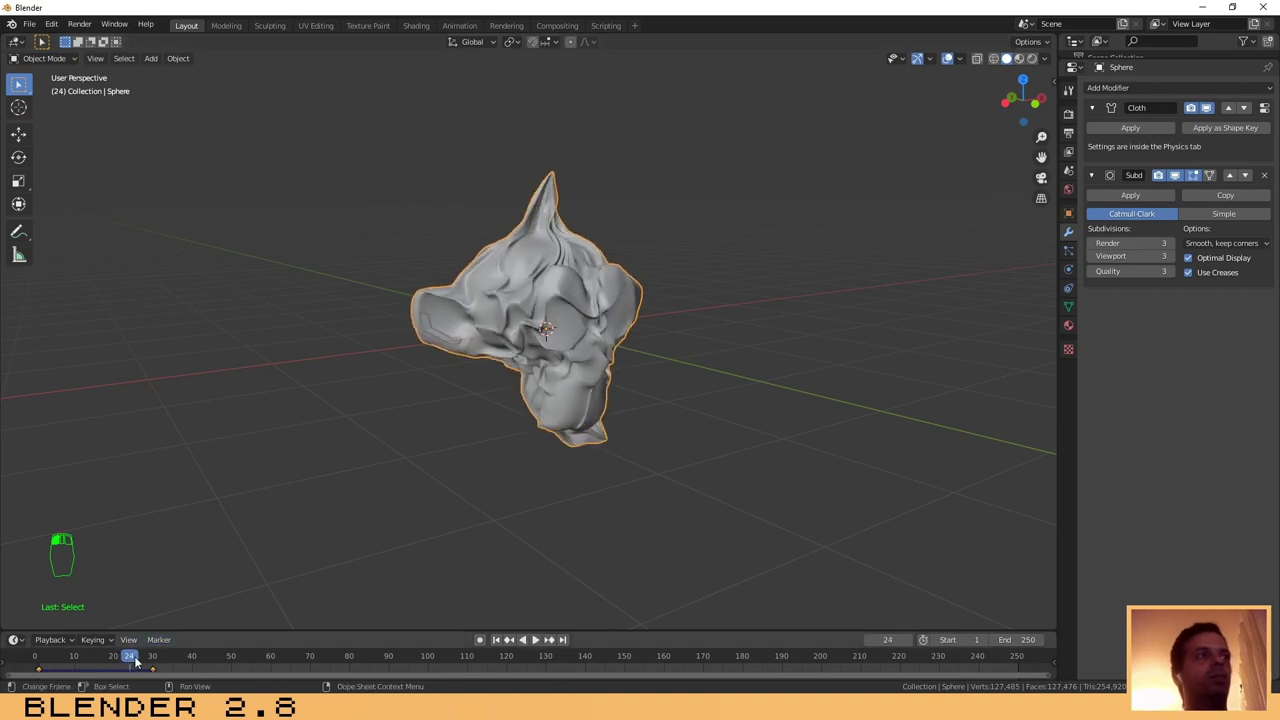
pyautogui.moveTo(135, 660)
pyautogui.mouseDown()
pyautogui.moveTo(108, 660)
pyautogui.moveTo(135, 660)
pyautogui.mouseUp()
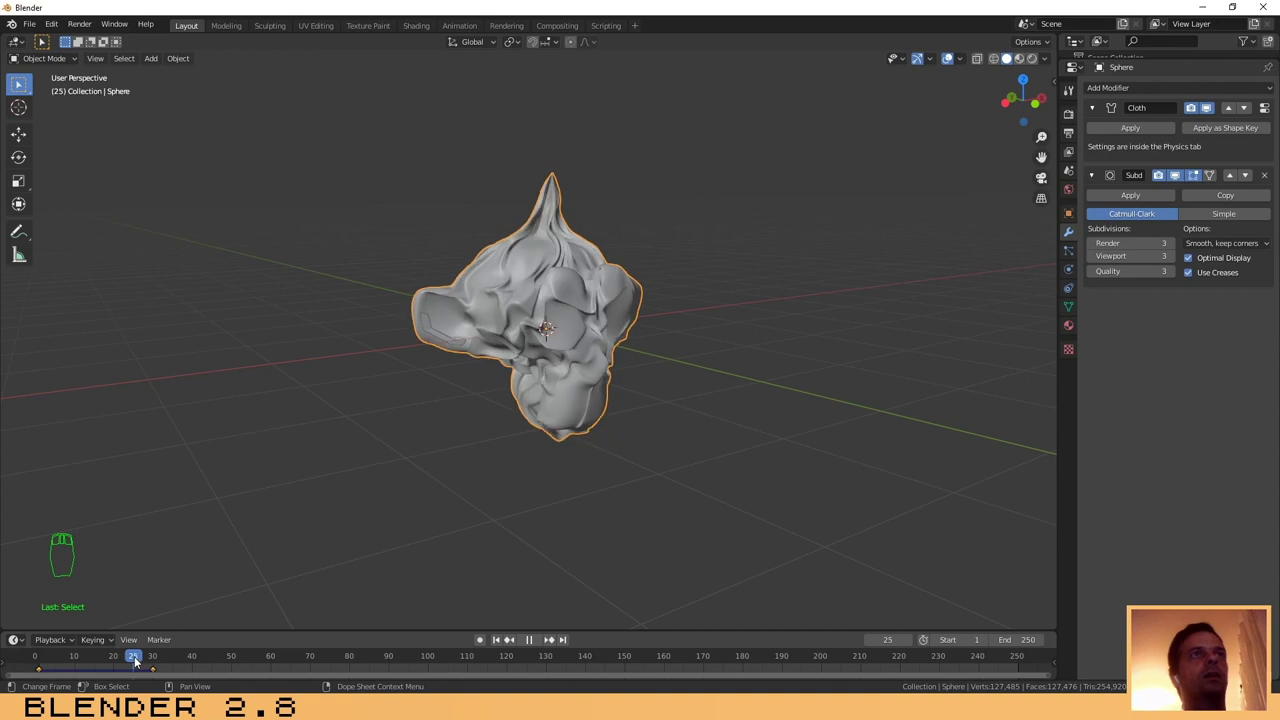
# In the Shading workspace, give the sphere a new material with Transmission set to 1.000.
pyautogui.click(416, 25)
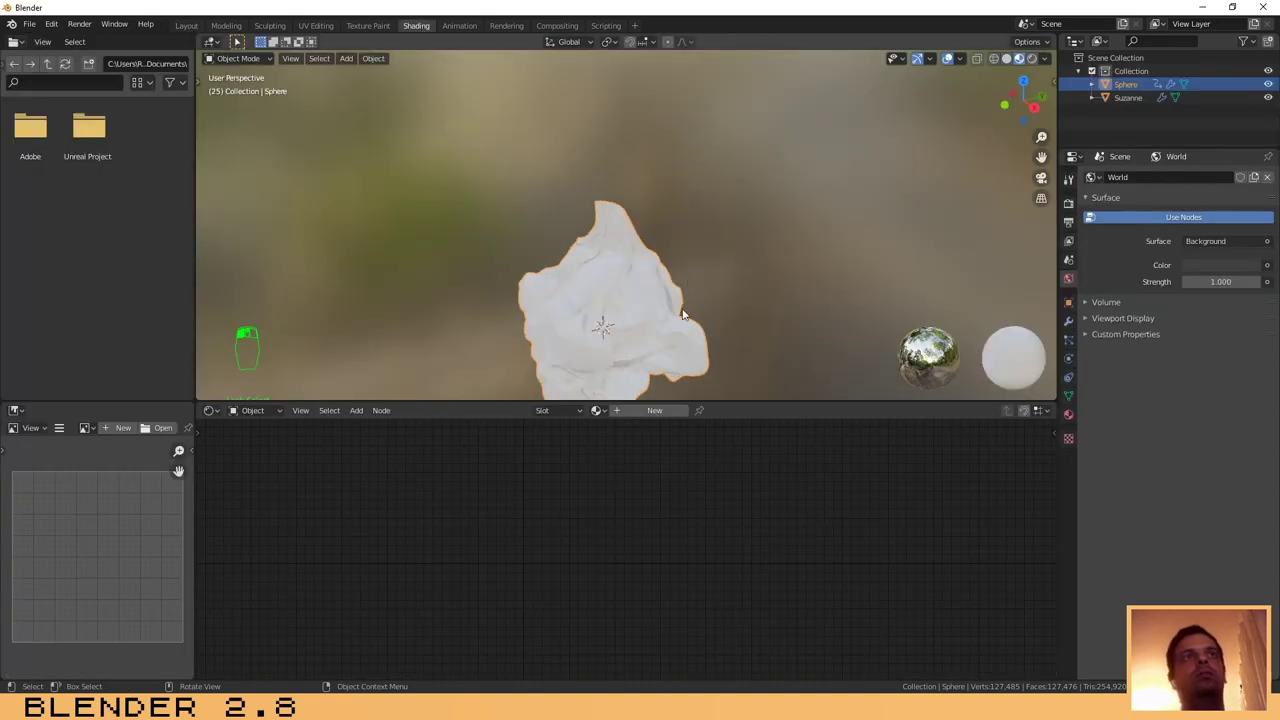
pyautogui.click(622, 289)
pyautogui.click(648, 276)
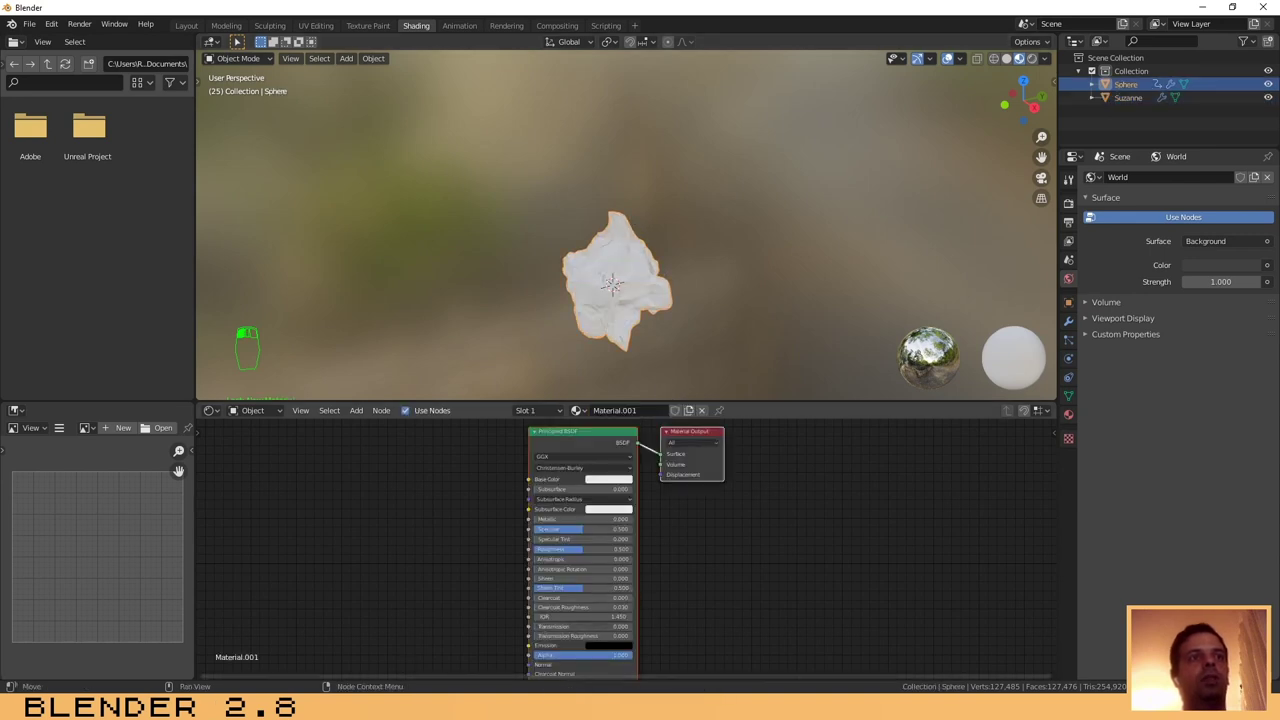
pyautogui.moveTo(560, 626); pyautogui.dragTo(634, 626)
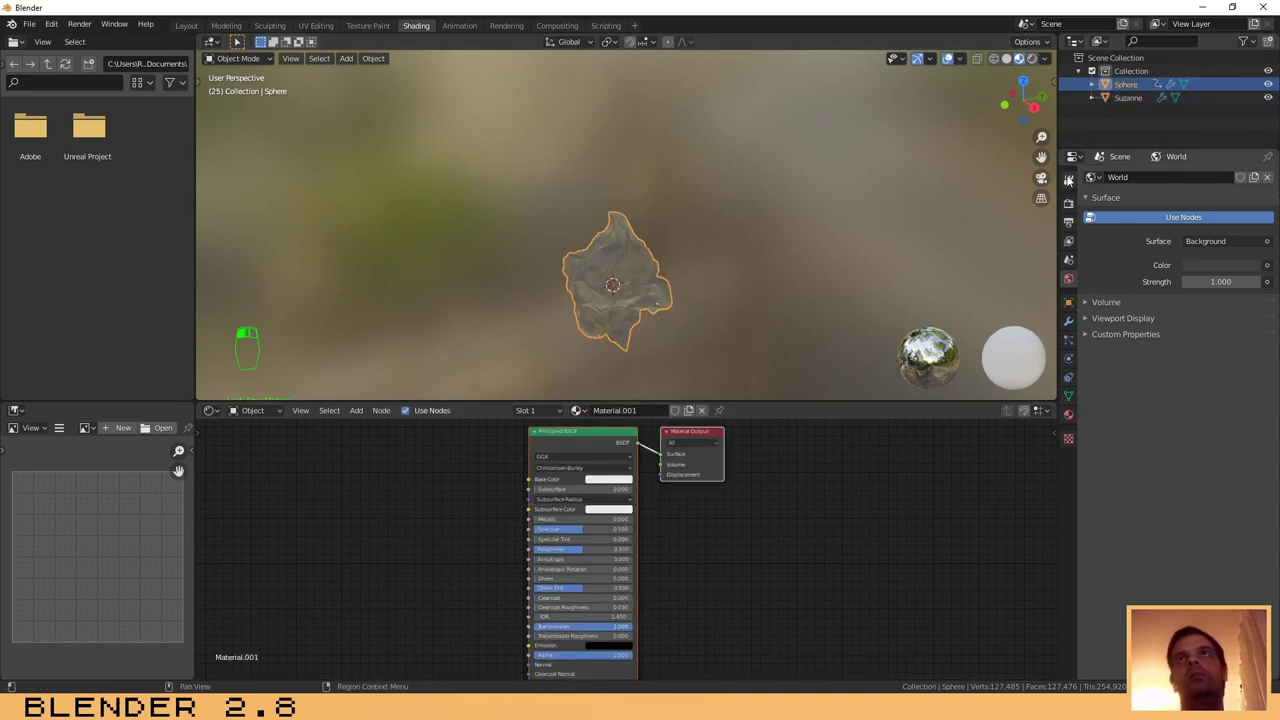
# Switch the render engine to Cycles and show the viewport in rendered shading with Scene World turned off.
pyautogui.click(1068, 202)
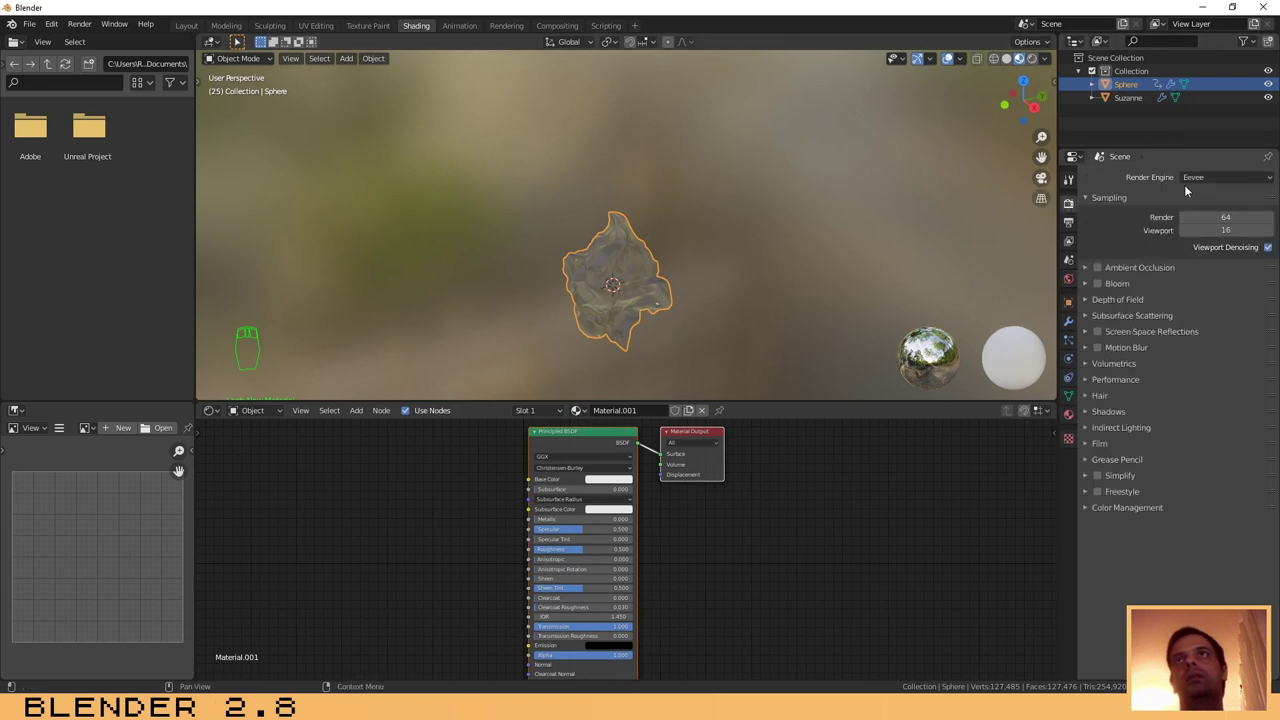
pyautogui.click(1200, 177)
pyautogui.click(1220, 220)
pyautogui.click(1031, 58)
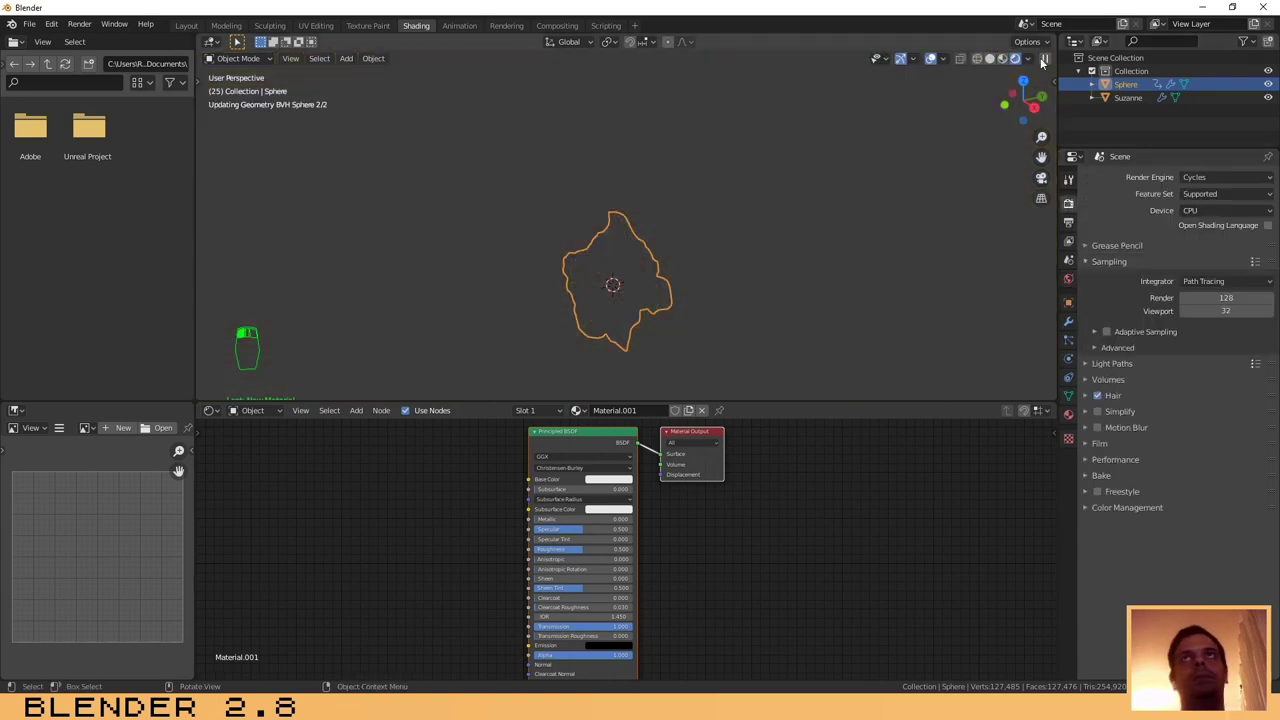
pyautogui.click(1028, 58)
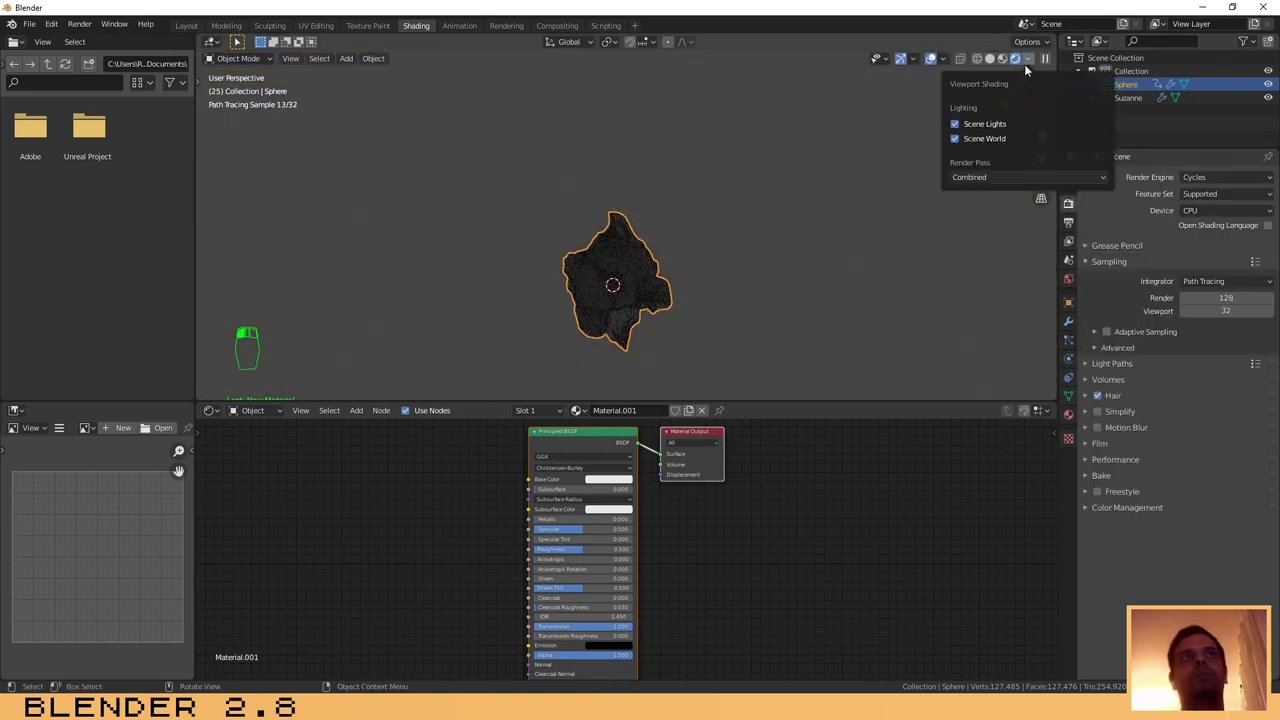
pyautogui.click(955, 138)
pyautogui.moveTo(581, 288); pyautogui.dragTo(520, 345, button='middle')
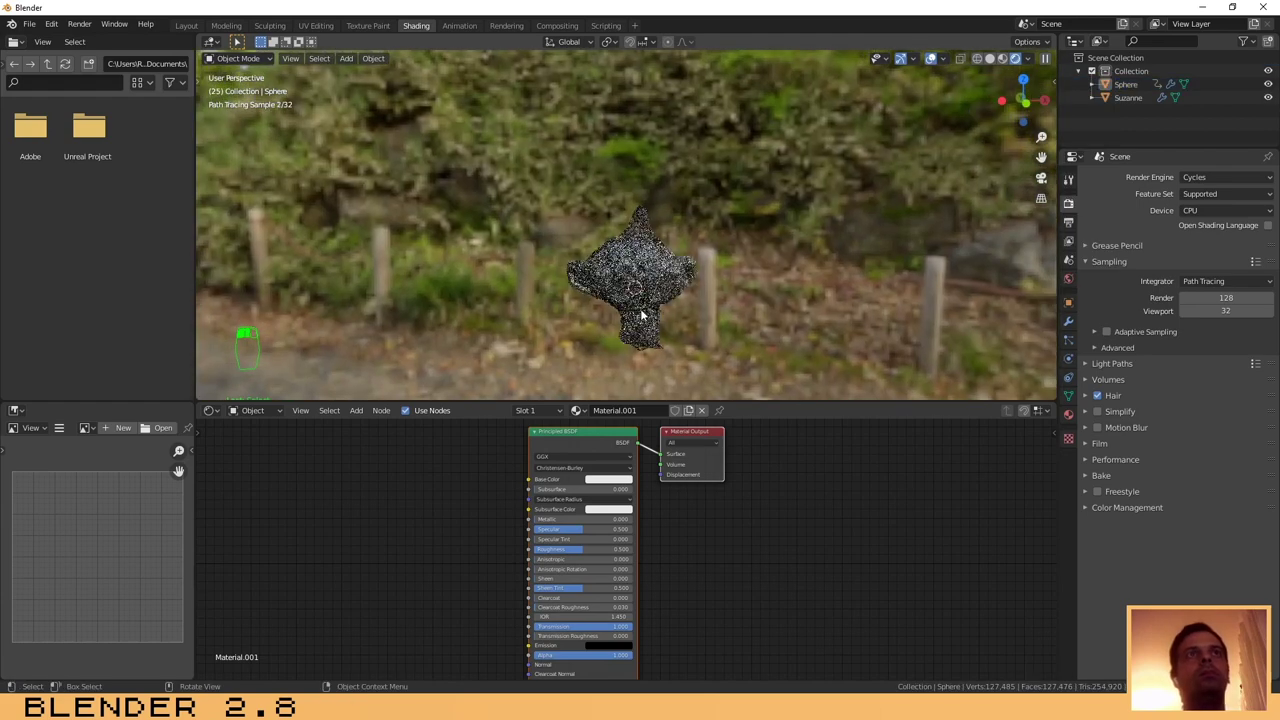
# Give the Suzanne monkey head a new material with a red Base Color.
pyautogui.click(1134, 98)
pyautogui.click(654, 411)
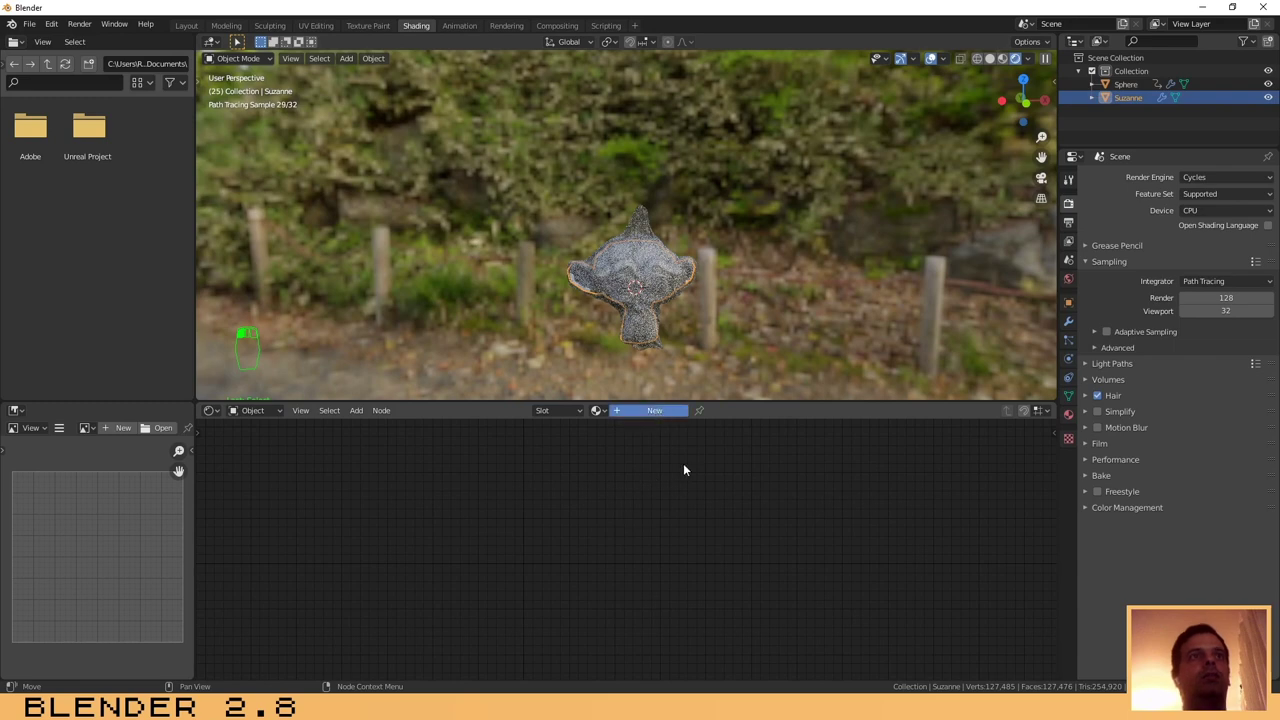
pyautogui.click(608, 479)
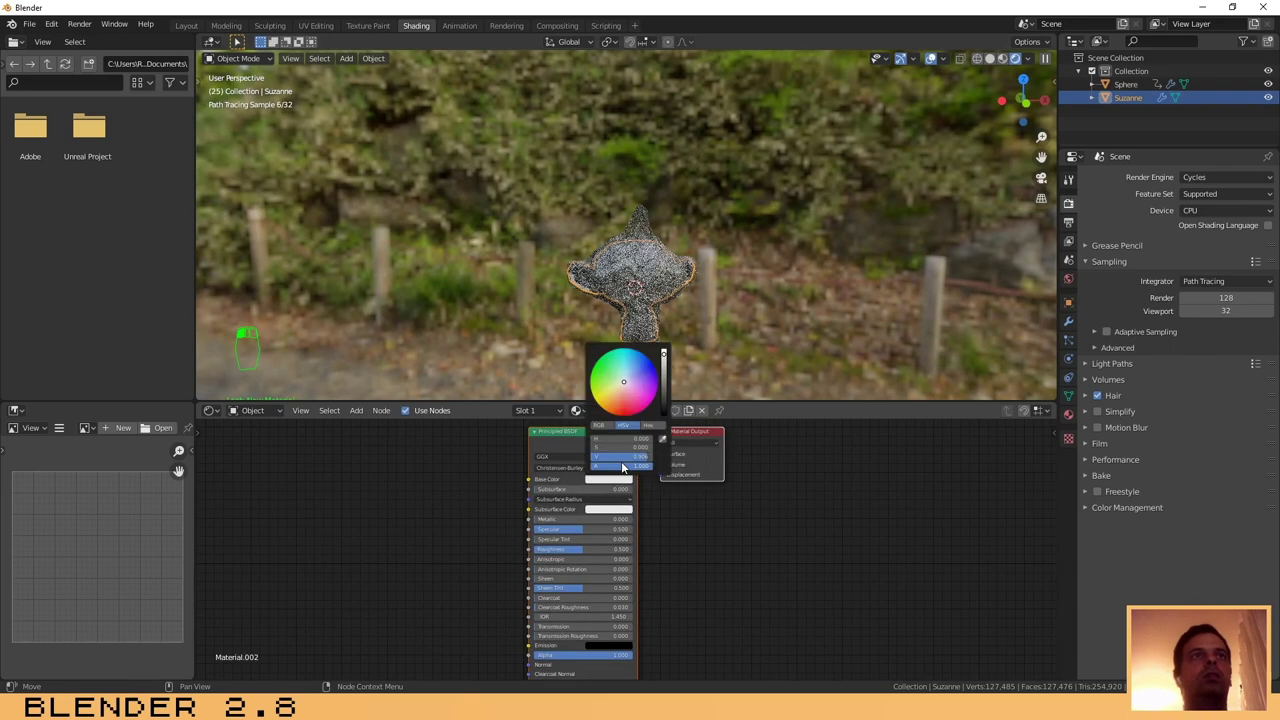
pyautogui.click(654, 380)
# Deselect the monkey head and enlarge the 3D viewport for a closer look at the rendered result.
pyautogui.click(589, 308)
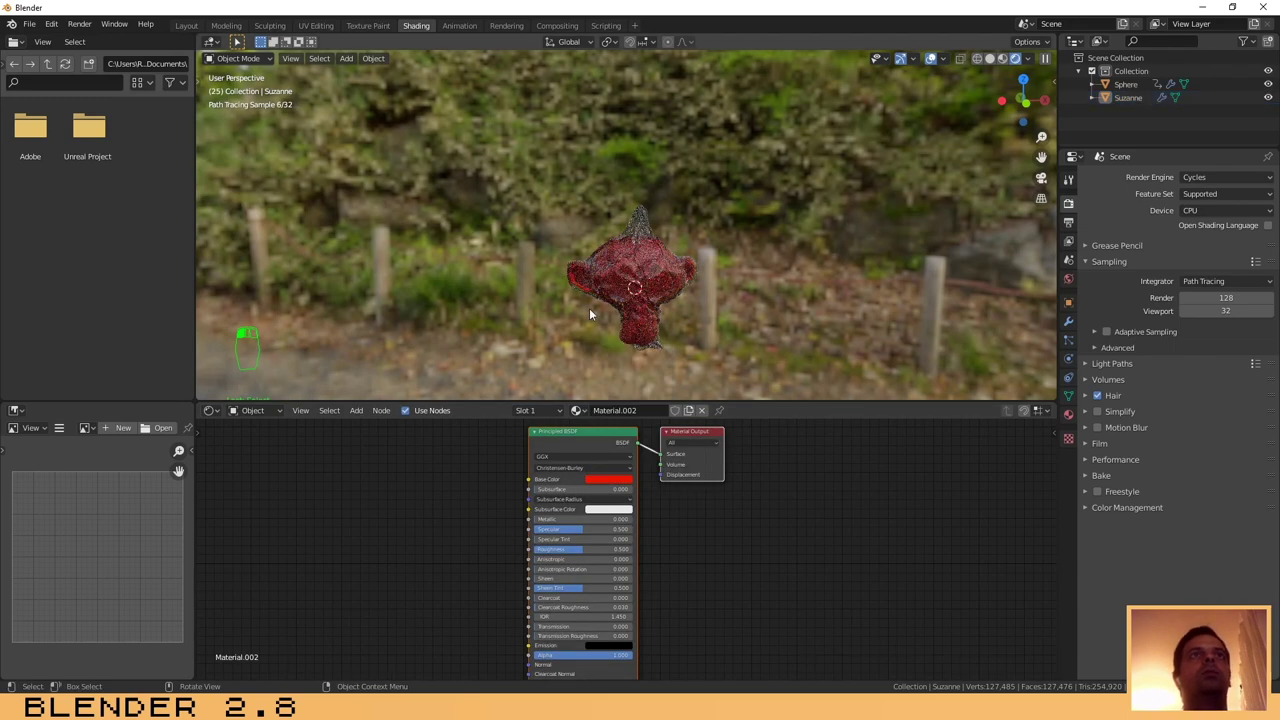
pyautogui.moveTo(589, 308); pyautogui.dragTo(675, 252, button='middle')
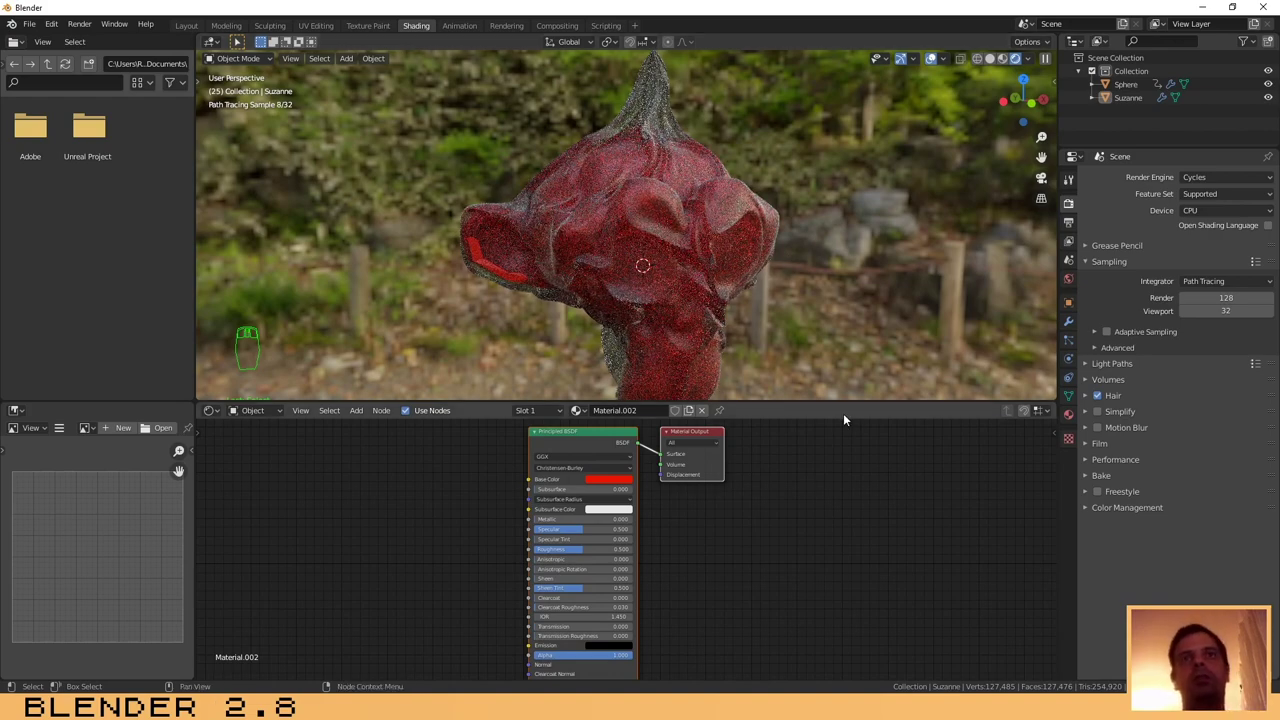
pyautogui.moveTo(840, 405); pyautogui.dragTo(820, 508)
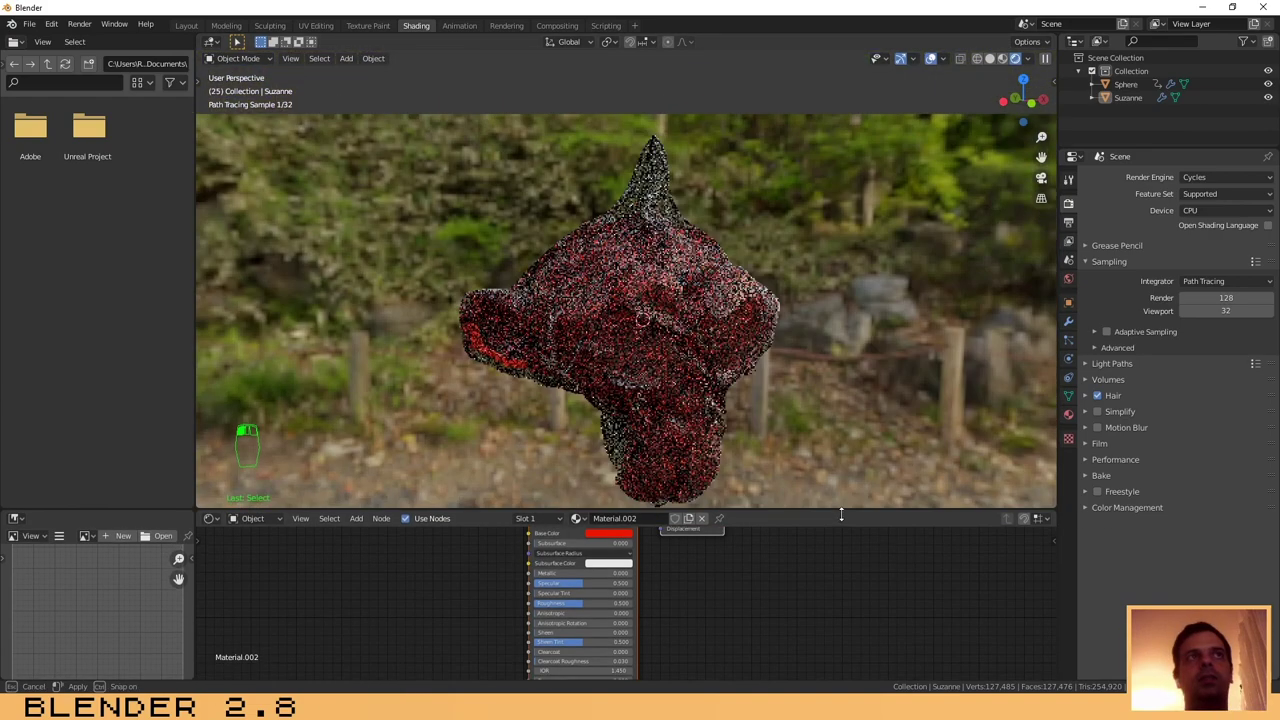